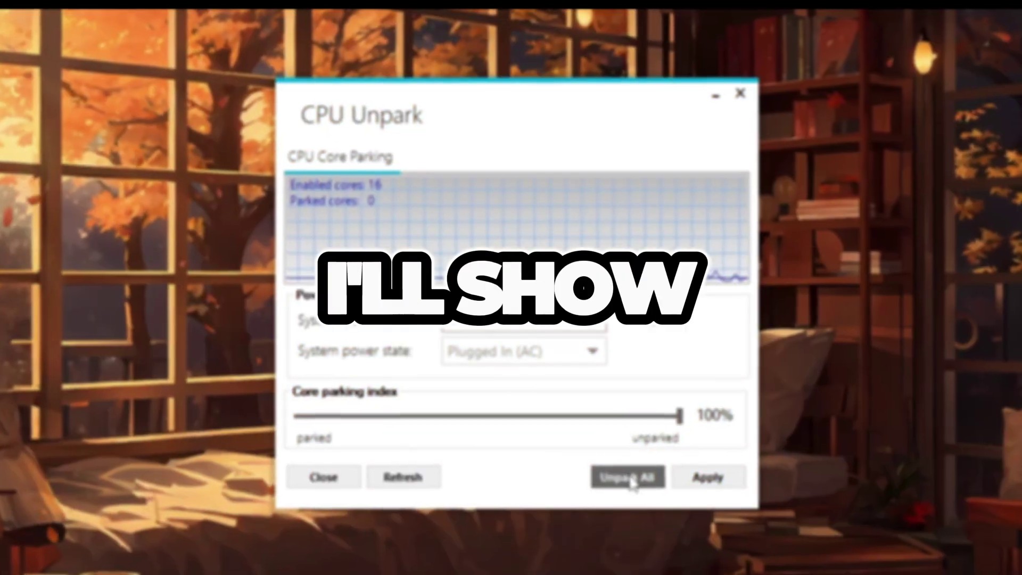
- Open the potato graphics pack folder, then launch 'Adjust the appearance and performance of Windows' from Start
{"action": "left_click", "coordinate": [627, 477]}
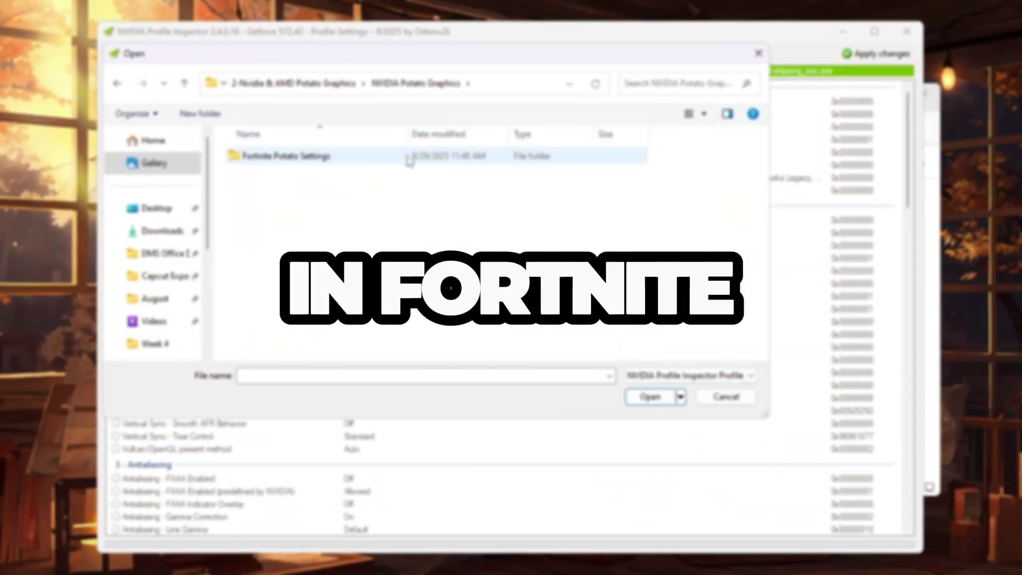
{"action": "double_click", "coordinate": [405, 157]}
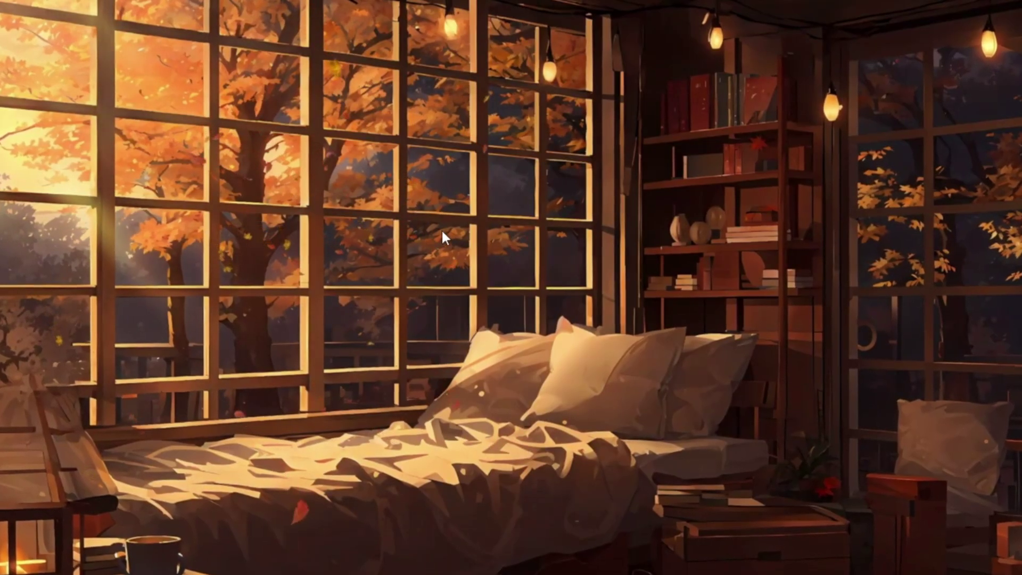
{"action": "key", "text": "super"}
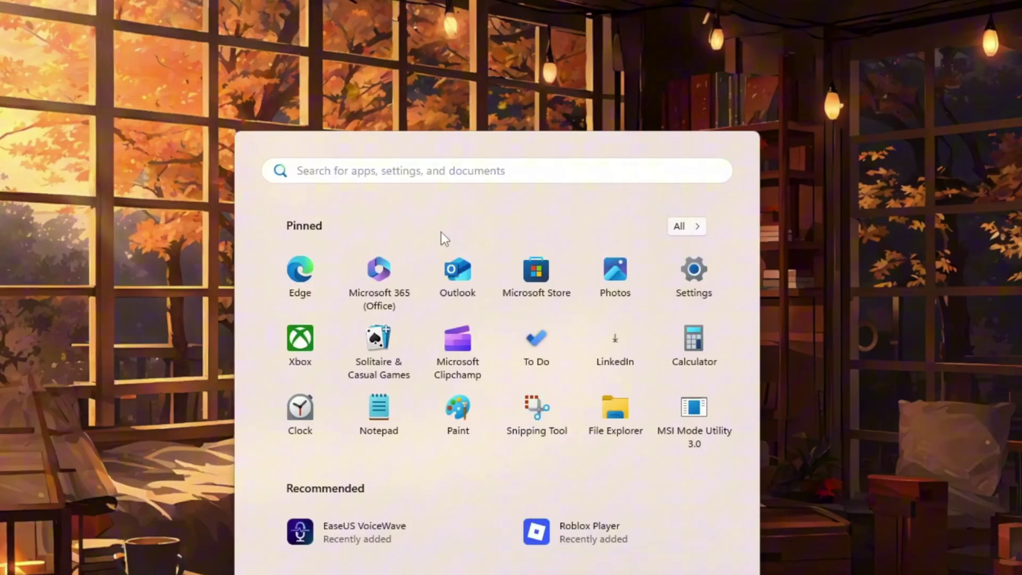
{"action": "type", "text": "Adjust"}
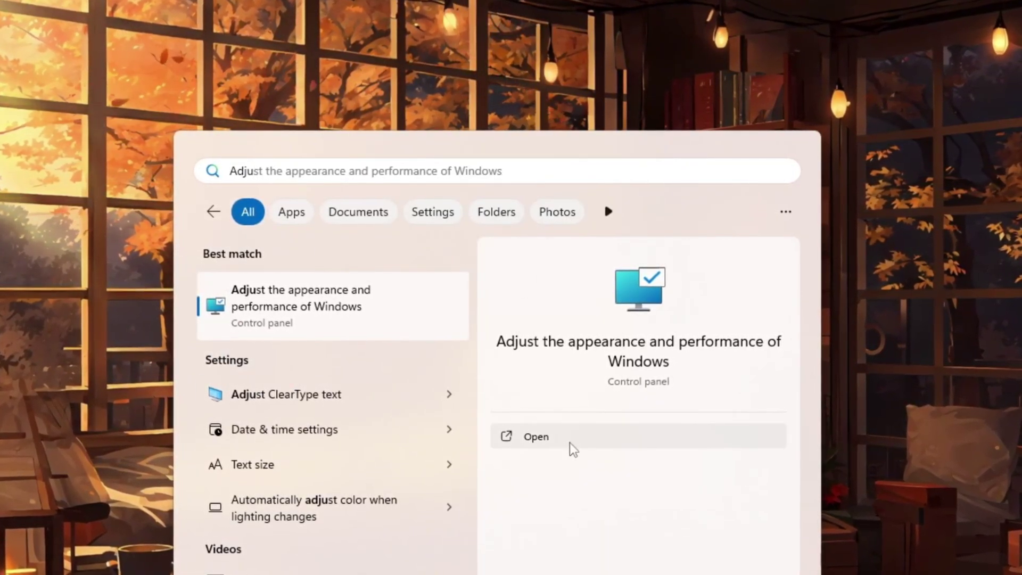
{"action": "left_click", "coordinate": [571, 445]}
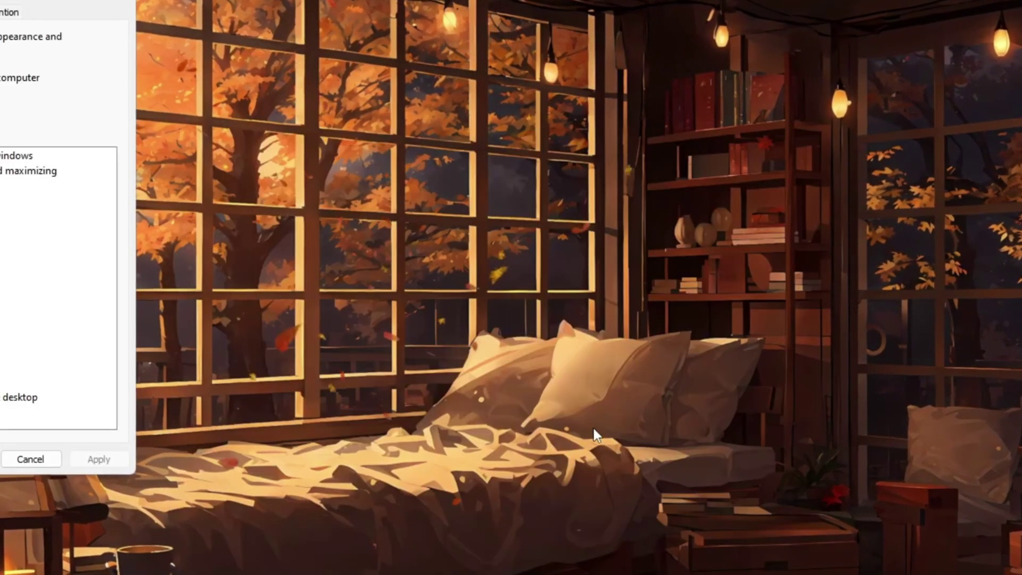
- Choose Adjust for best performance, keeping Smooth edges of screen fonts and Show thumbnails enabled
{"action": "key", "text": "alt+space"}
{"action": "key", "text": "m"}
{"action": "left_click", "coordinate": [520, 32]}
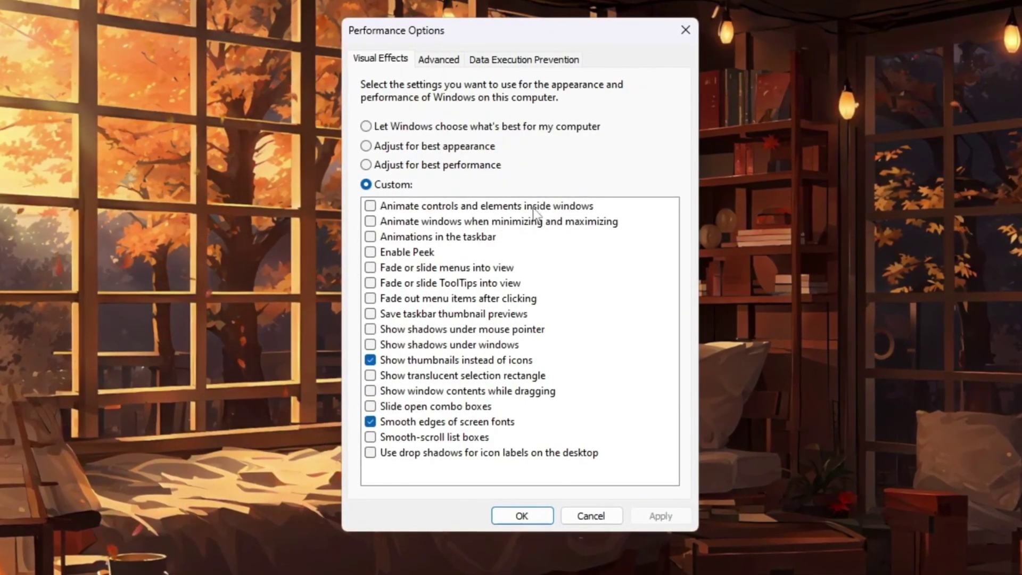
{"action": "left_click", "coordinate": [458, 166]}
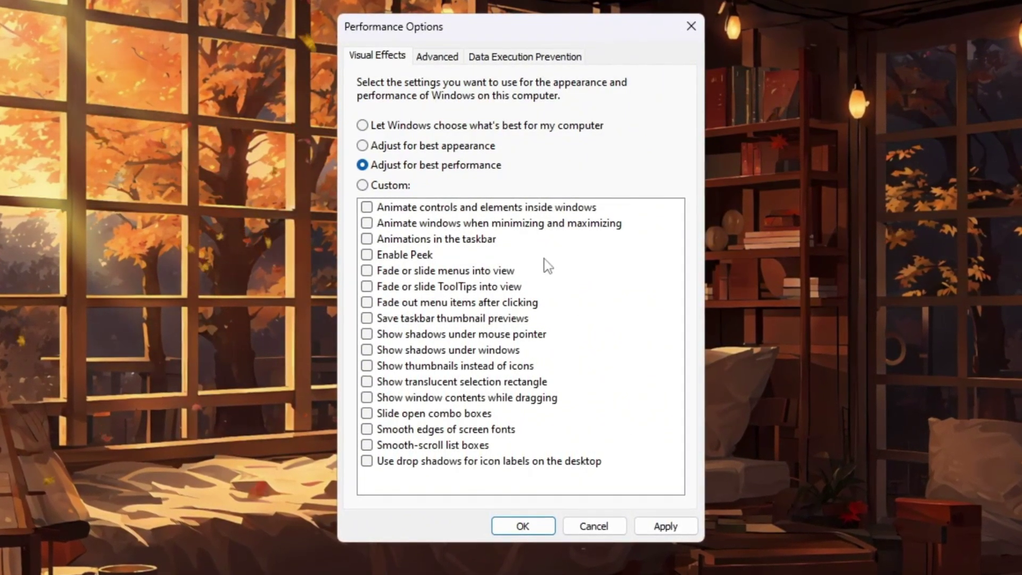
{"action": "left_click", "coordinate": [366, 433]}
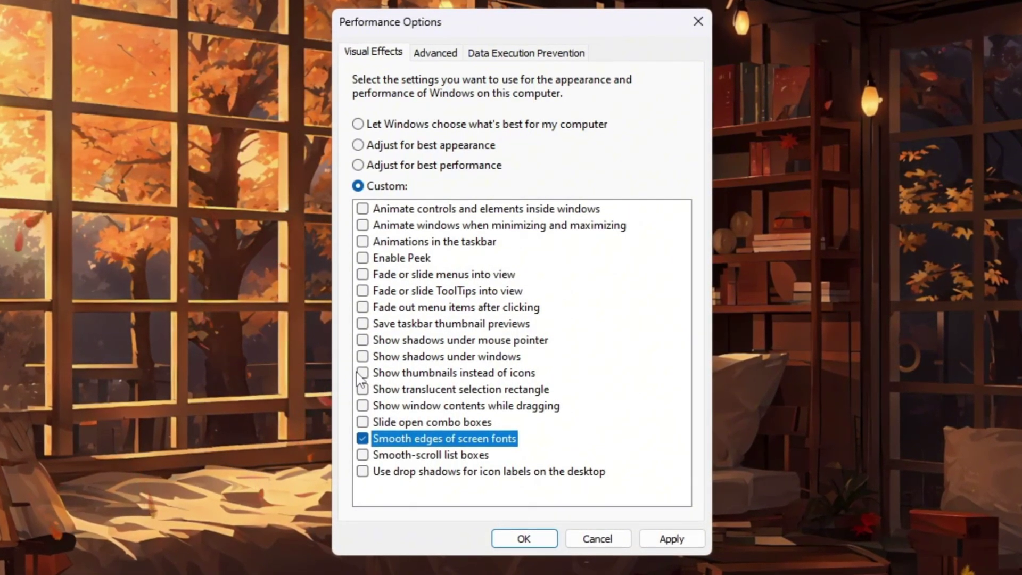
{"action": "left_click", "coordinate": [421, 373]}
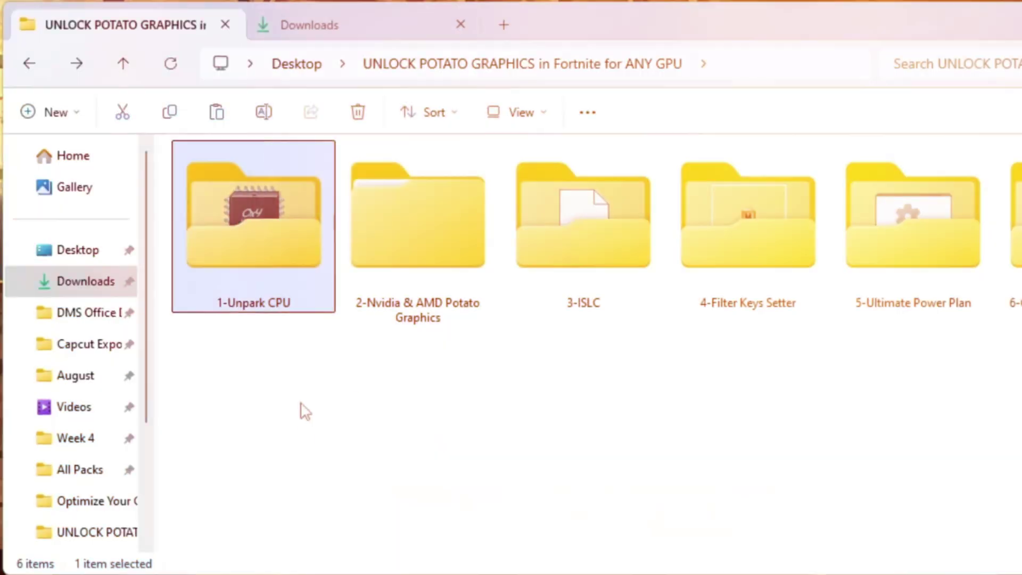
- Run UnparkCpu.exe from the 1-Unpark CPU folder as administrator
{"action": "double_click", "coordinate": [268, 239]}
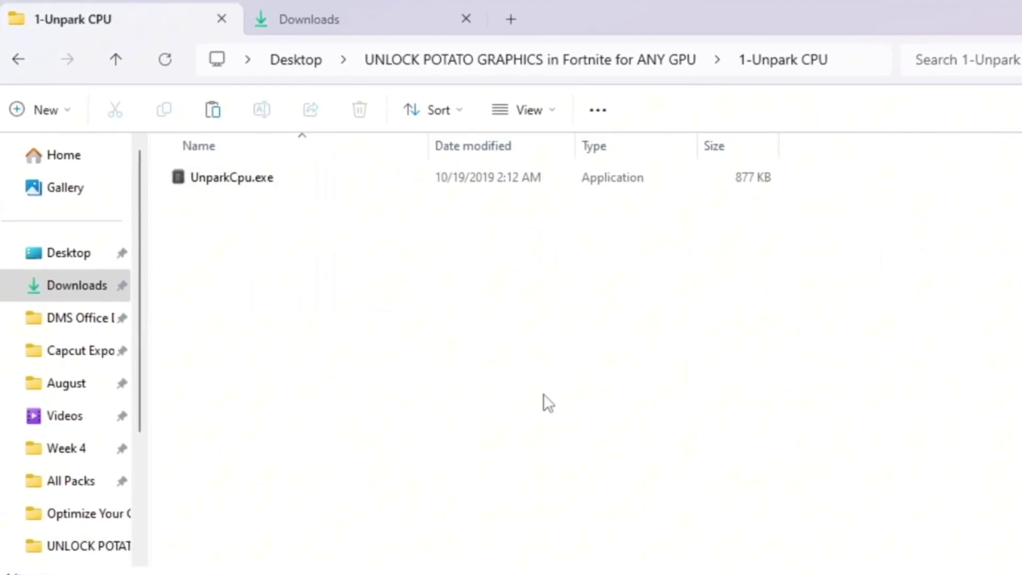
{"action": "left_click", "coordinate": [249, 181]}
{"action": "scroll", "coordinate": [260, 233], "scroll_direction": "up", "scroll_amount": 4, "text": "ctrl"}
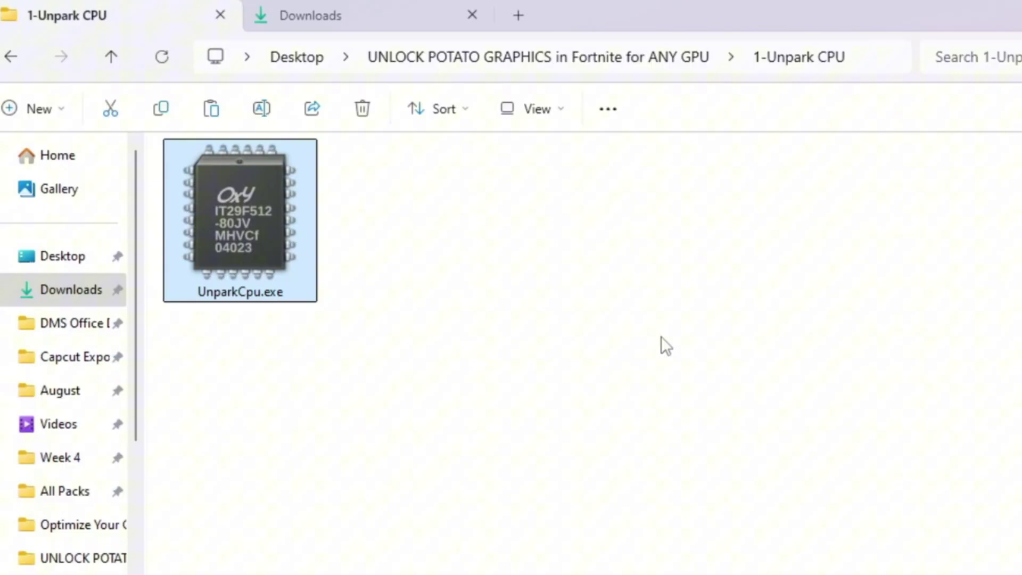
{"action": "right_click", "coordinate": [221, 199]}
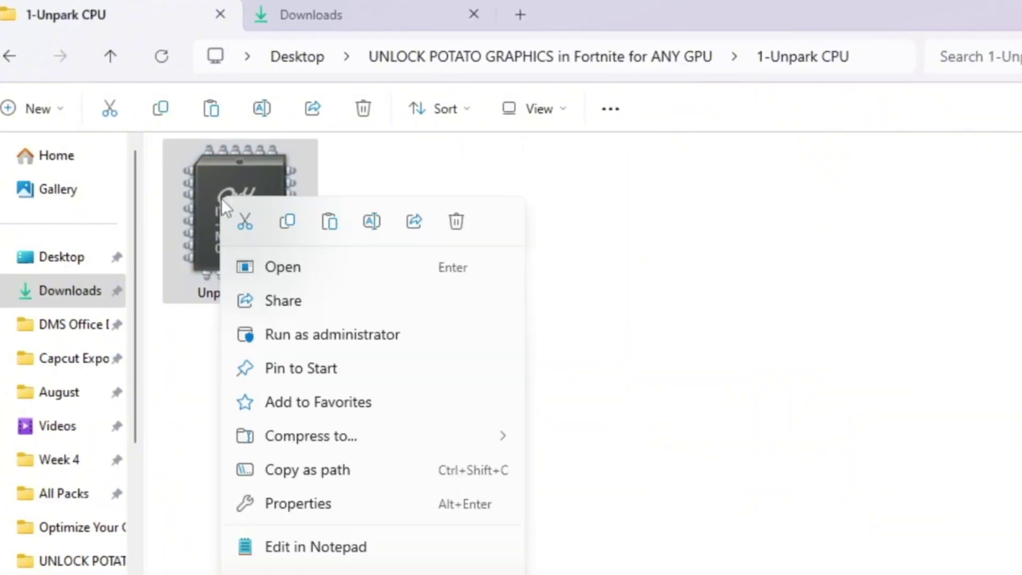
{"action": "left_click", "coordinate": [297, 352]}
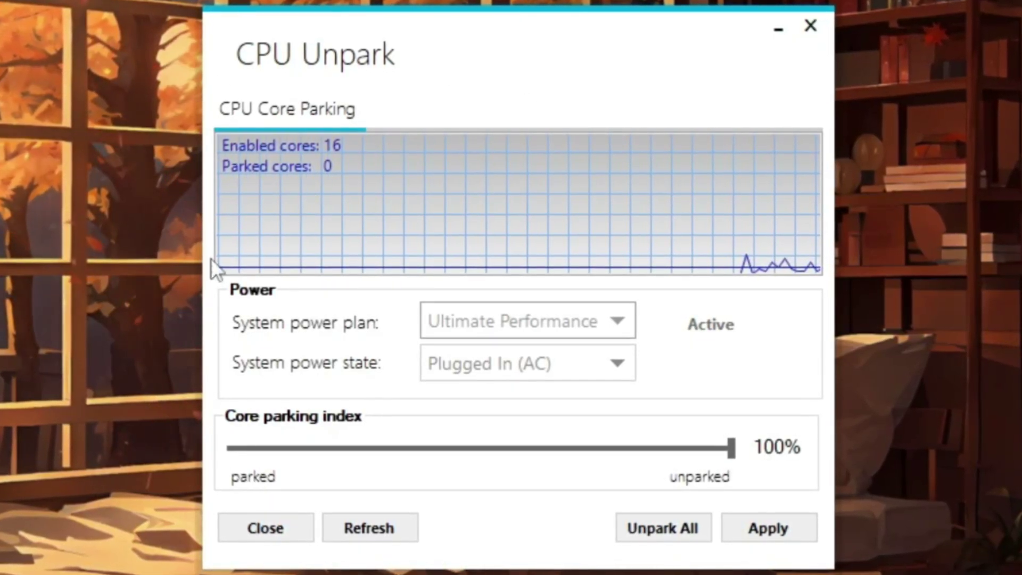
- Unpark all CPU cores and dismiss the 'Changes successfully applied' confirmation
{"action": "left_click", "coordinate": [666, 526]}
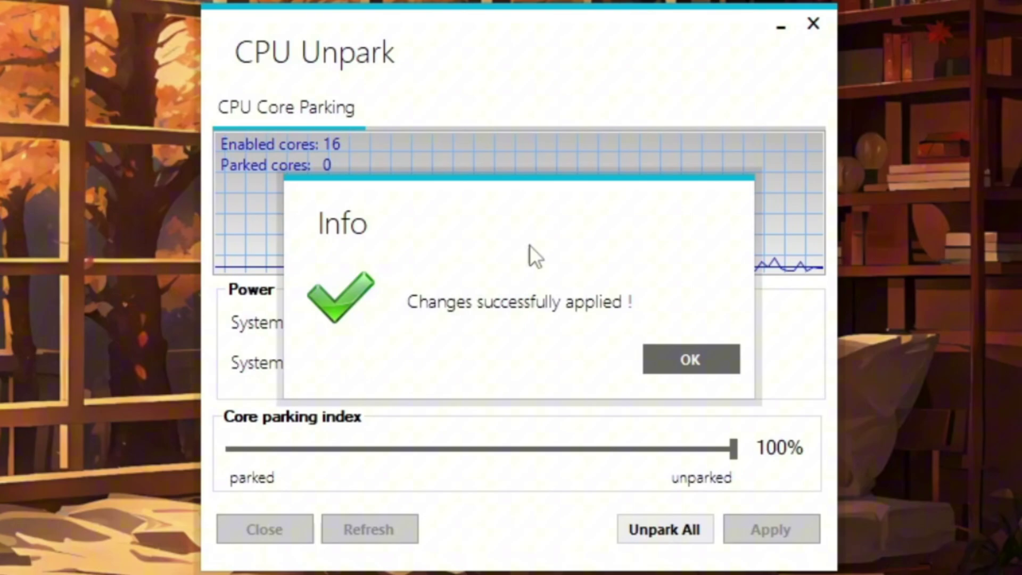
{"action": "left_click", "coordinate": [716, 364]}
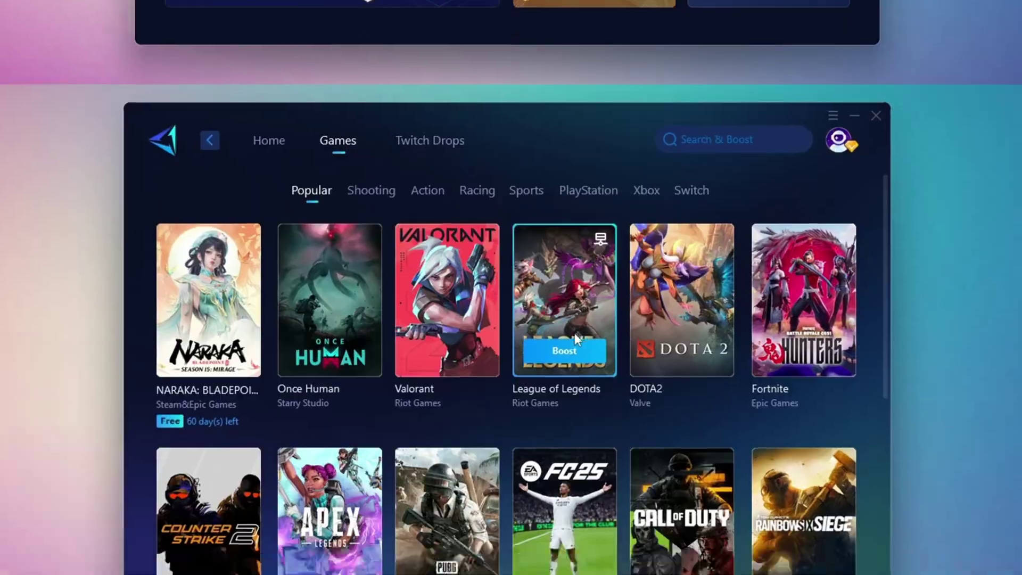
{"action": "scroll", "coordinate": [480, 298], "scroll_direction": "down", "scroll_amount": 8}
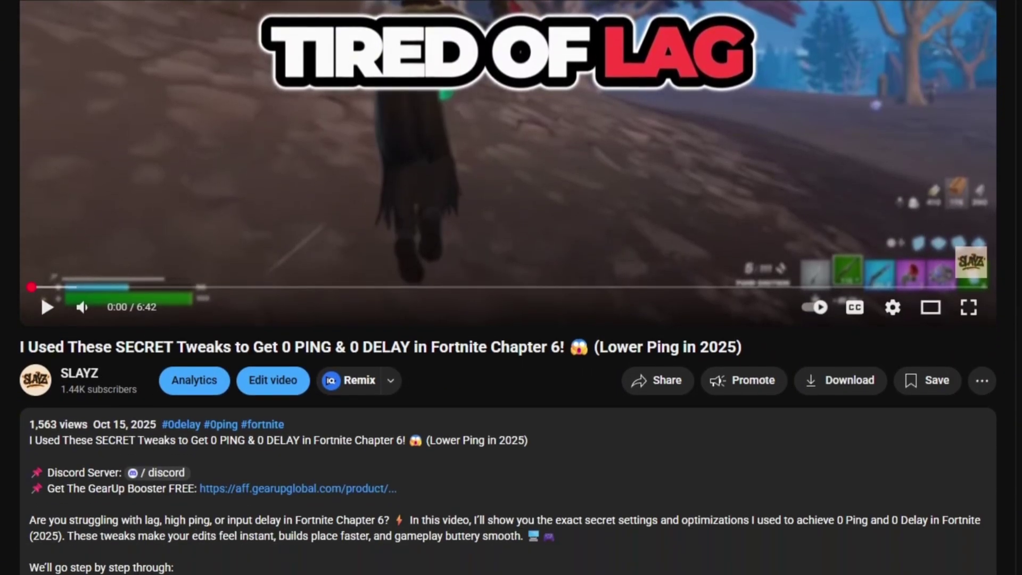
{"action": "scroll", "coordinate": [511, 287], "scroll_direction": "down", "scroll_amount": 2}
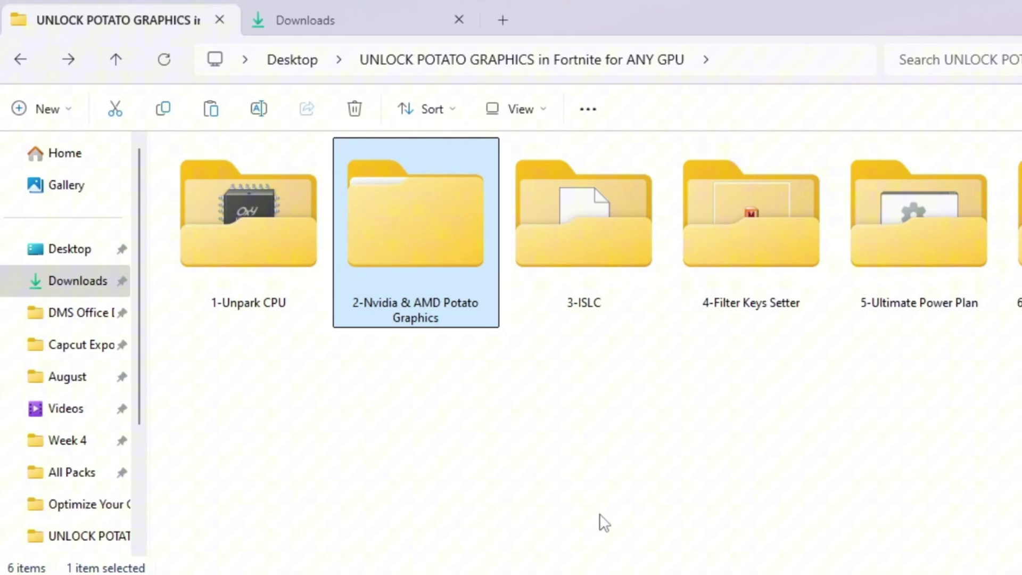
- Go into 2-Nvidia & AMD Potato Graphics > NVIDIA Potato Graphics and select nvidiaProfileInspector.exe
{"action": "double_click", "coordinate": [382, 274]}
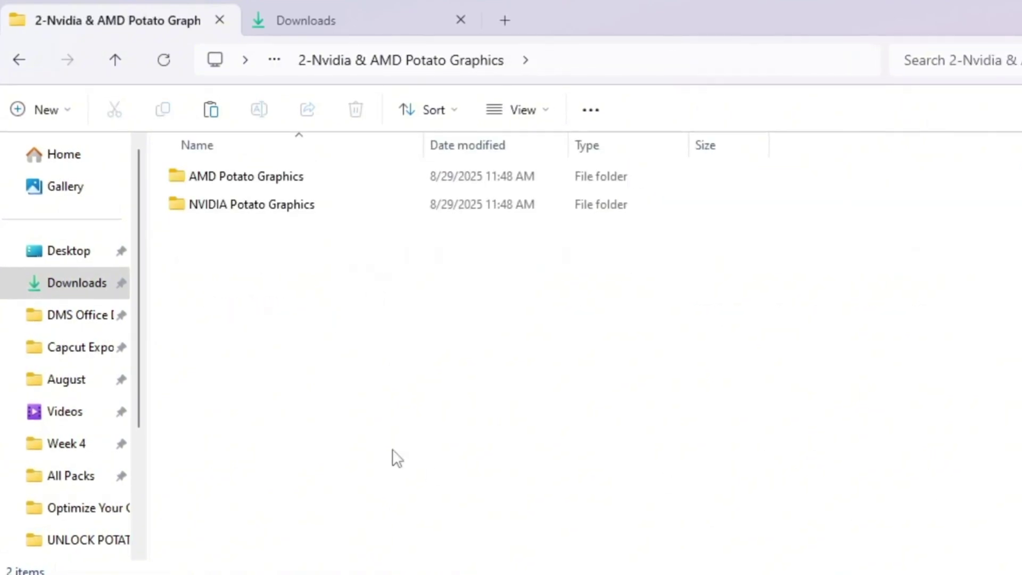
{"action": "left_click_drag", "start_coordinate": [466, 338], "coordinate": [538, 160]}
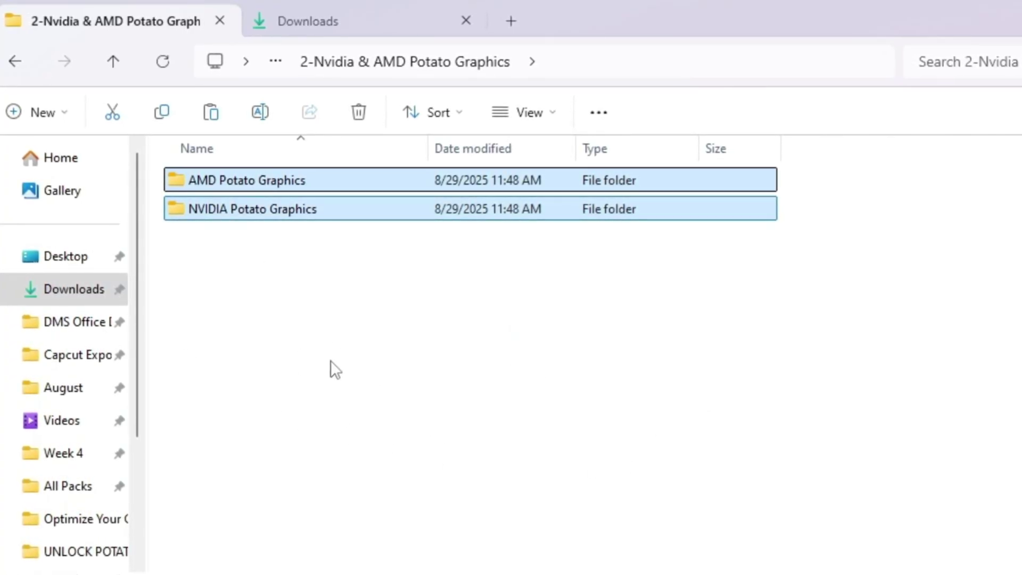
{"action": "left_click", "coordinate": [209, 212]}
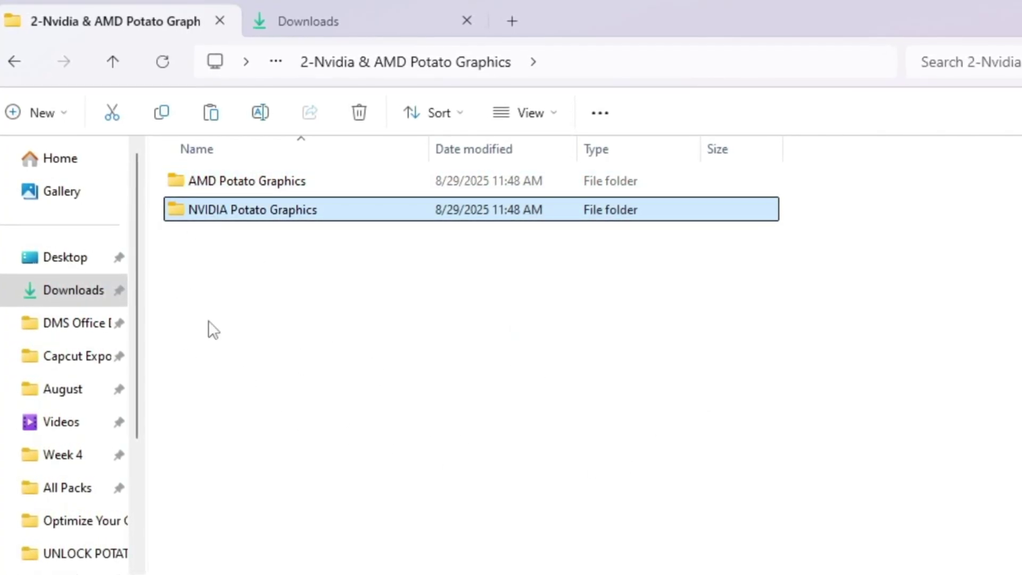
{"action": "double_click", "coordinate": [381, 227]}
{"action": "left_click", "coordinate": [828, 70]}
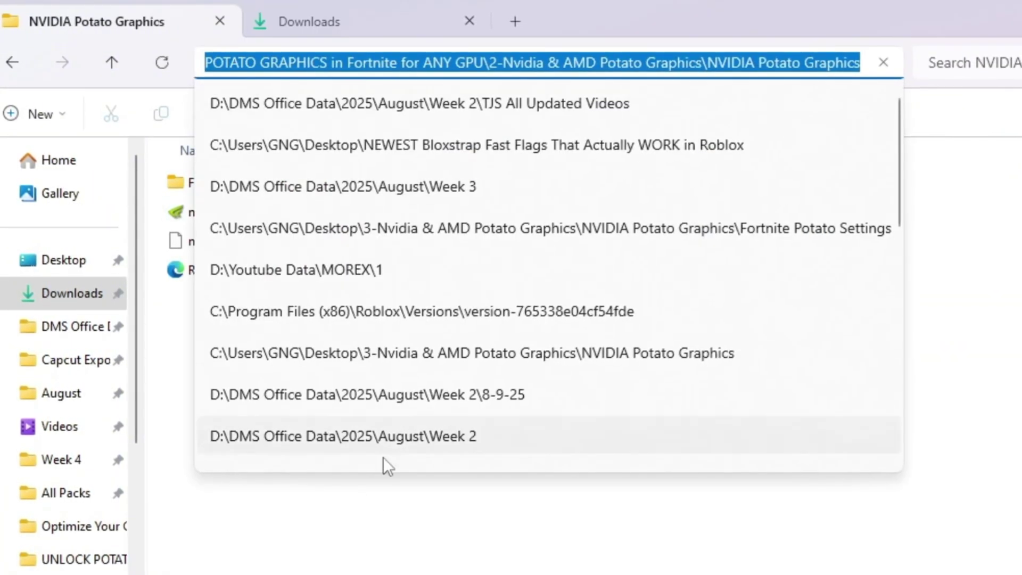
{"action": "left_click", "coordinate": [373, 544]}
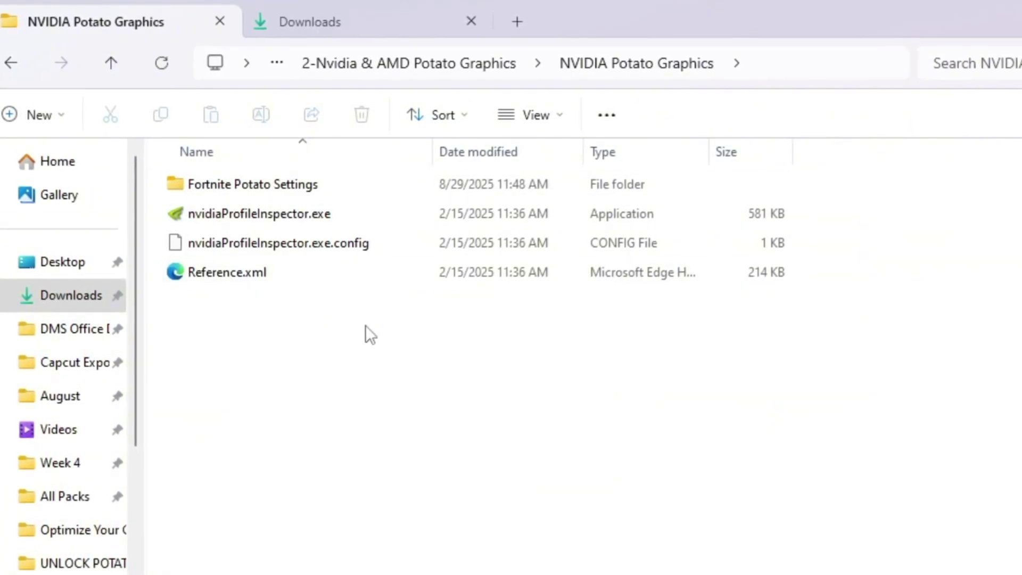
{"action": "left_click", "coordinate": [259, 185]}
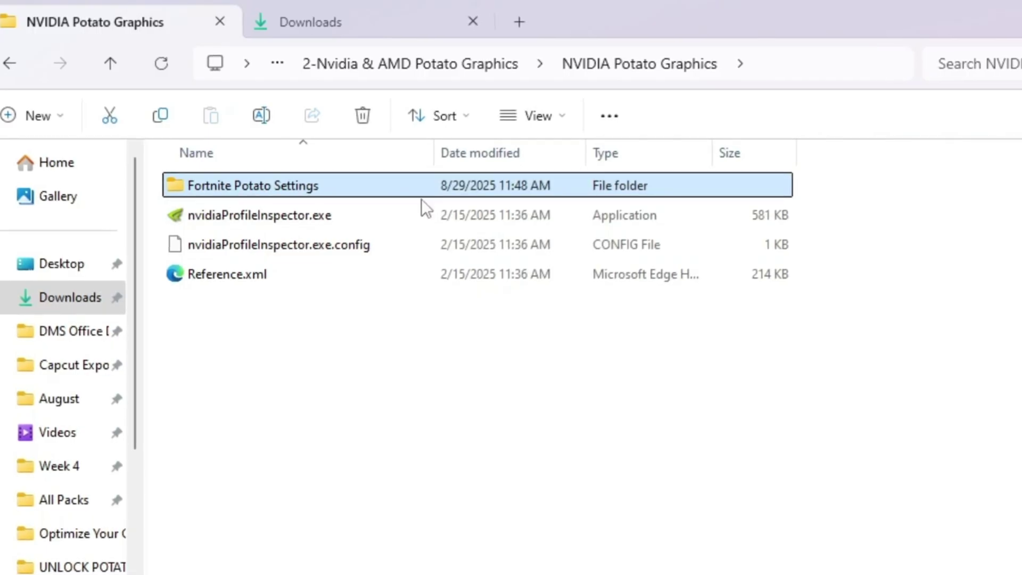
{"action": "mouse_move", "coordinate": [294, 194]}
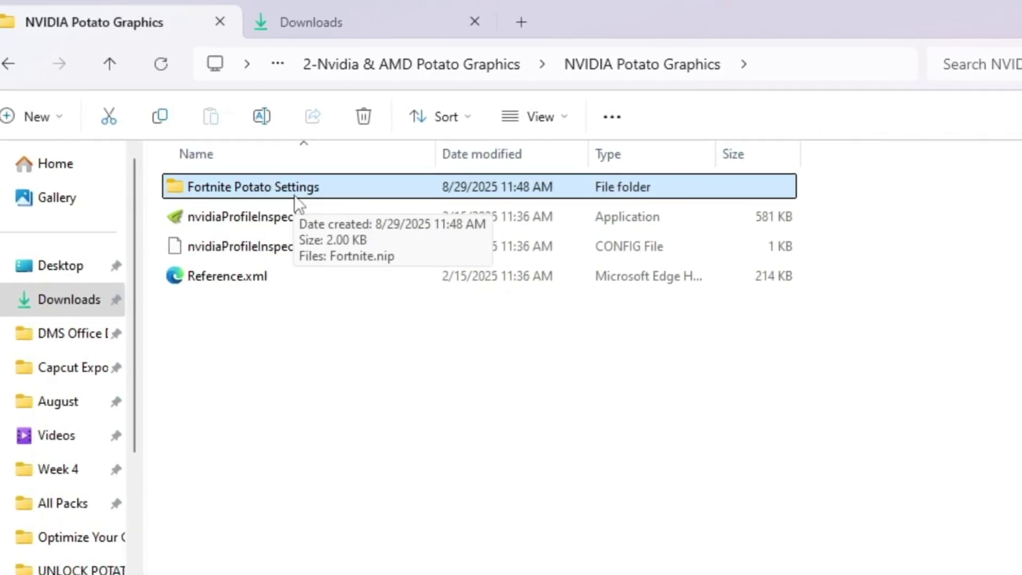
{"action": "left_click", "coordinate": [302, 221]}
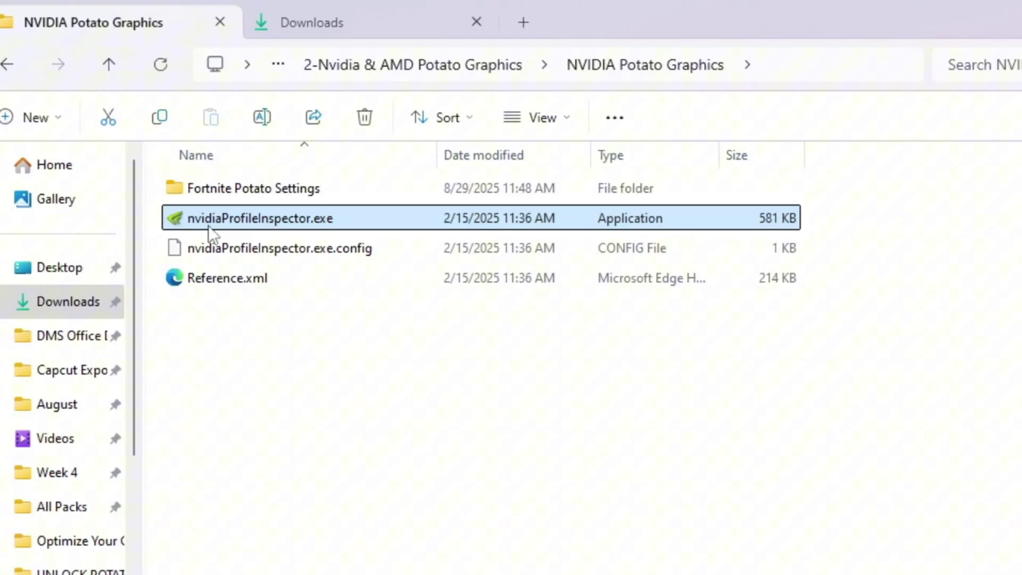
- Launch NVIDIA Profile Inspector and load the Fortnite profile by searching 'fort'
{"action": "double_click", "coordinate": [394, 219]}
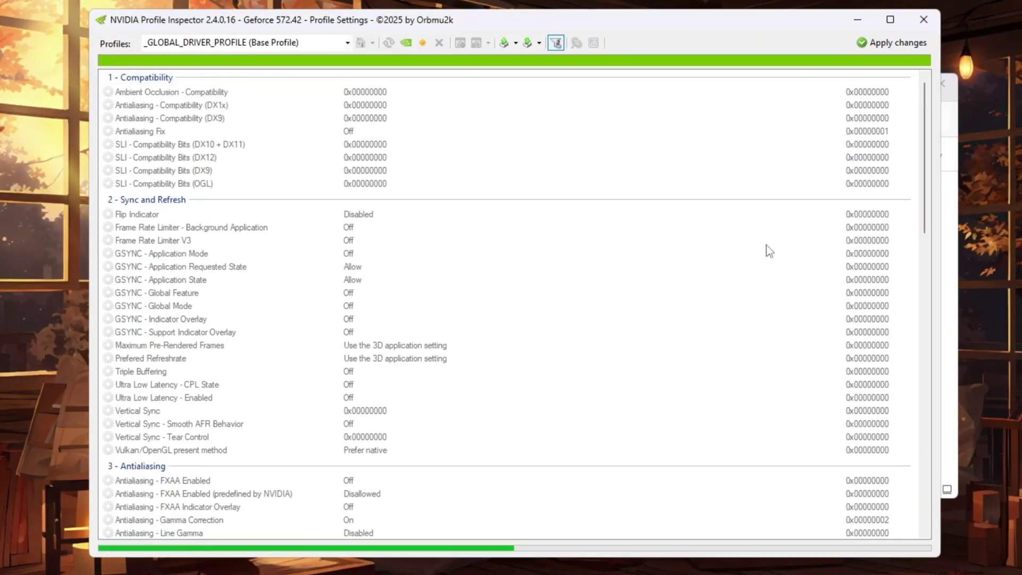
{"action": "left_click", "coordinate": [227, 44]}
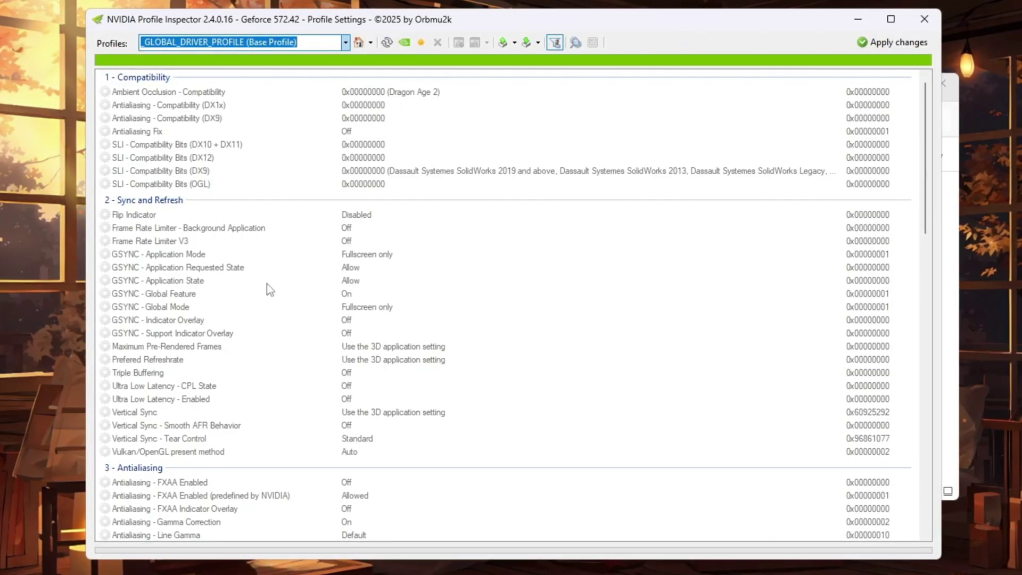
{"action": "type", "text": "fort"}
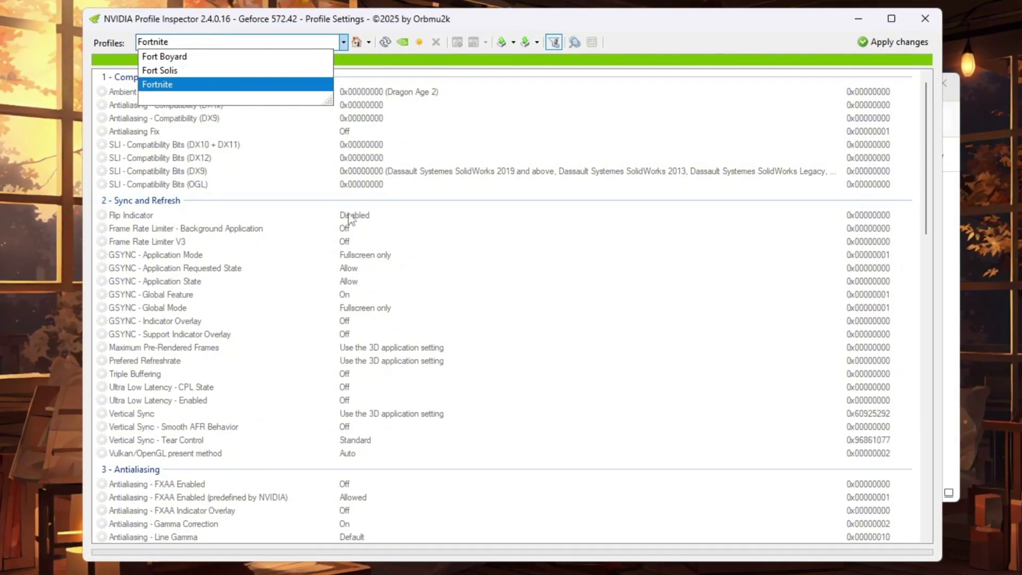
{"action": "left_click", "coordinate": [242, 86]}
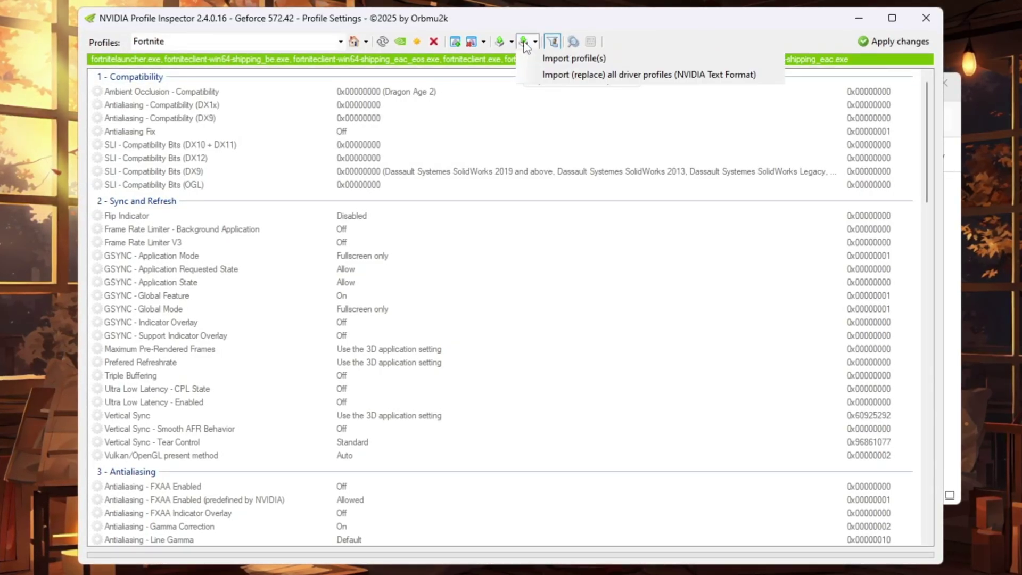
- Import the Fortnite.nip potato profile from the Fortnite Potato Settings folder
{"action": "left_click", "coordinate": [616, 59]}
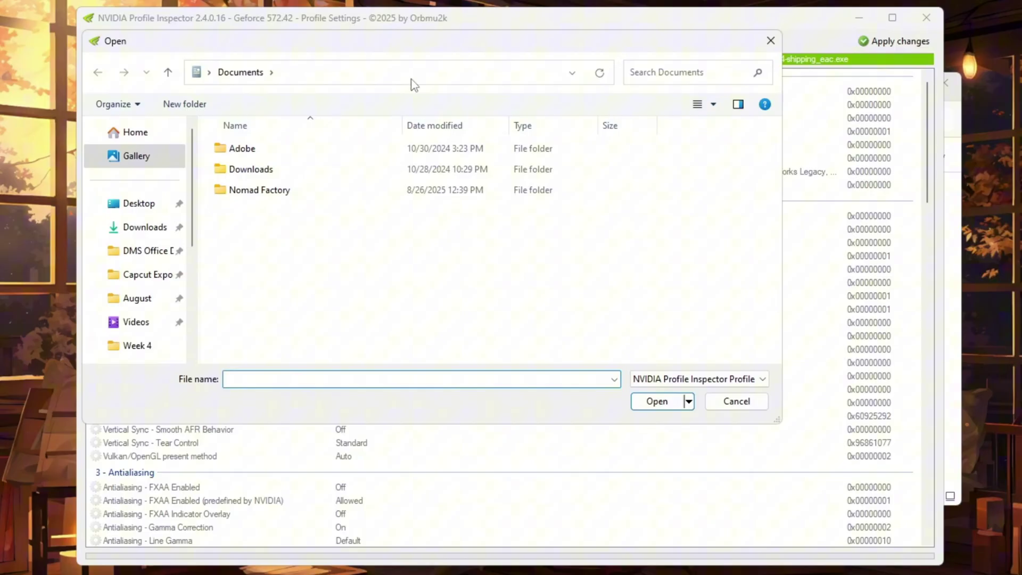
{"action": "key", "text": "Return"}
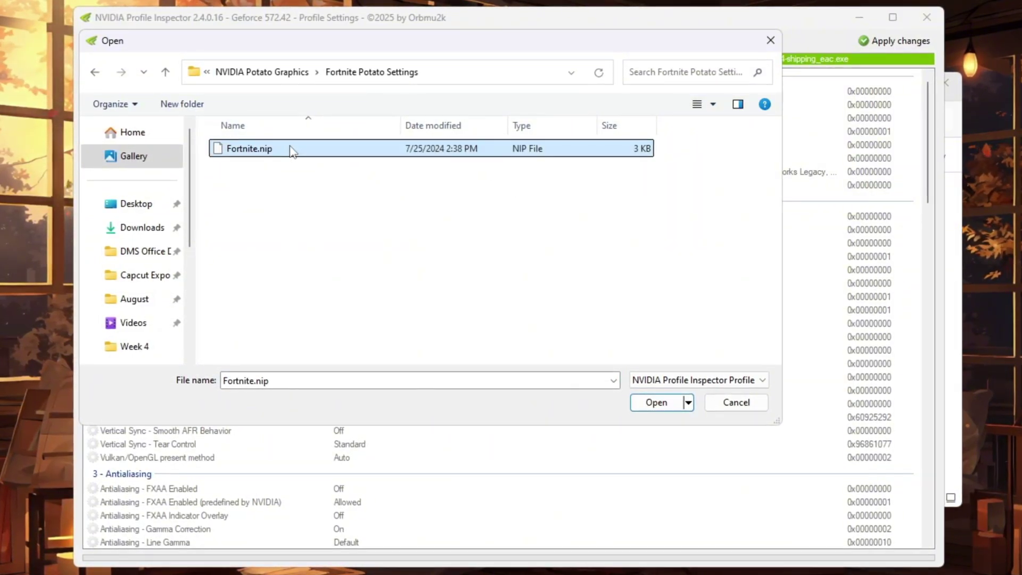
{"action": "left_click", "coordinate": [671, 409]}
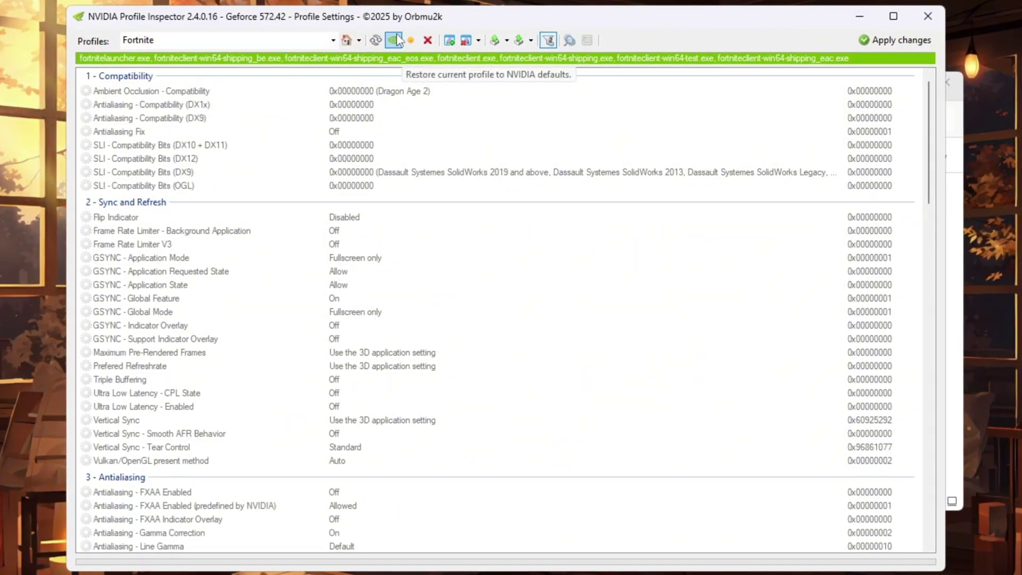
{"action": "scroll", "coordinate": [600, 271], "scroll_direction": "down", "scroll_amount": 20}
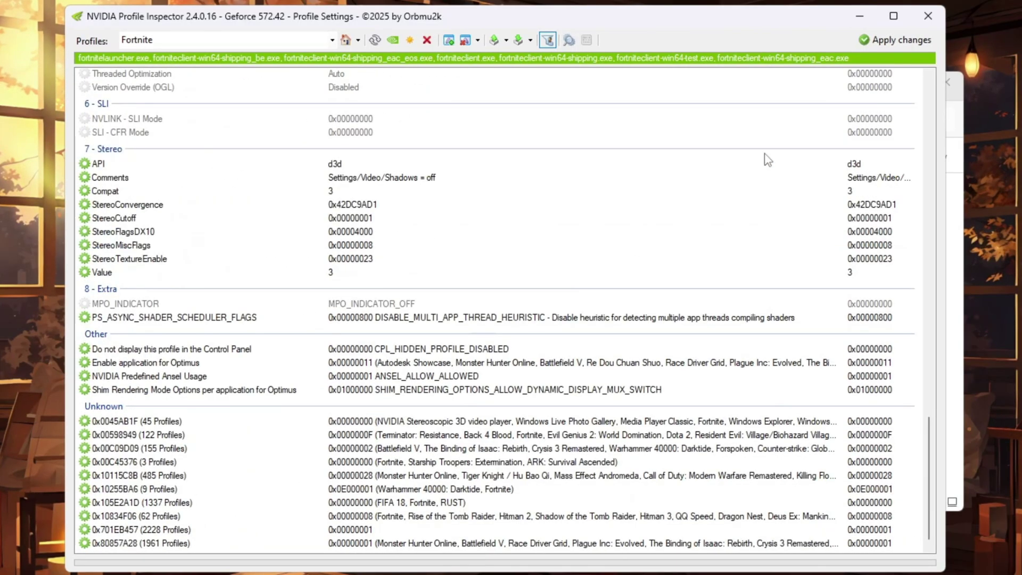
- Close Profile Inspector and copy GameUserSettings.ini from the AMD Potato Graphics folder
{"action": "left_click", "coordinate": [929, 16]}
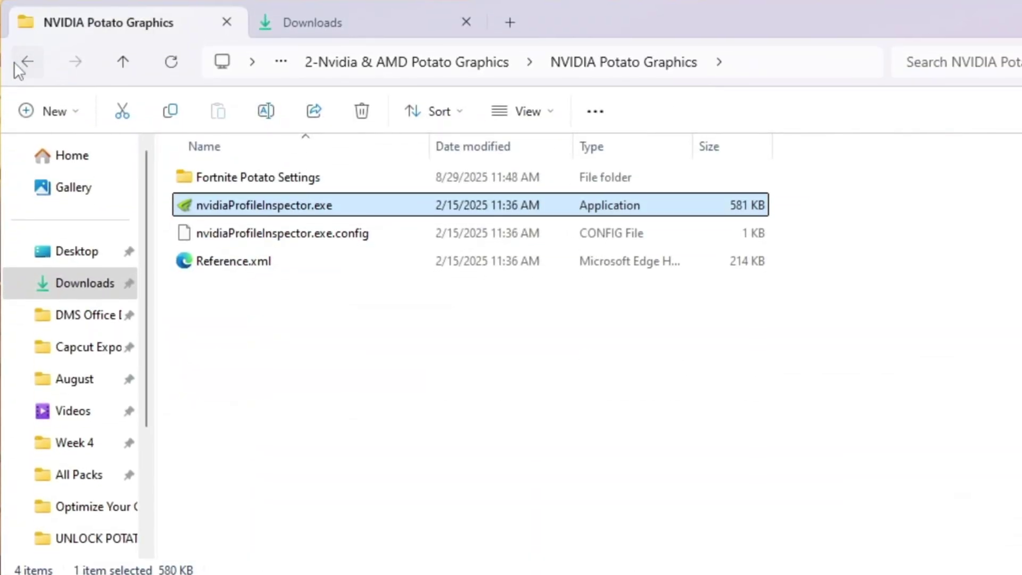
{"action": "left_click", "coordinate": [26, 63]}
{"action": "double_click", "coordinate": [321, 181]}
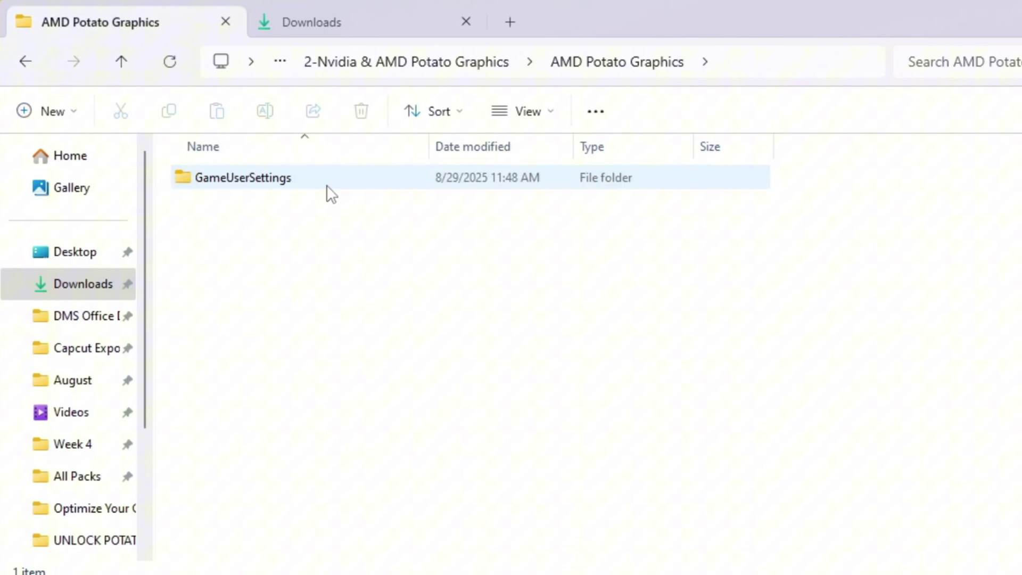
{"action": "double_click", "coordinate": [327, 182]}
{"action": "left_click", "coordinate": [287, 184]}
{"action": "right_click", "coordinate": [290, 193]}
{"action": "left_click", "coordinate": [347, 209]}
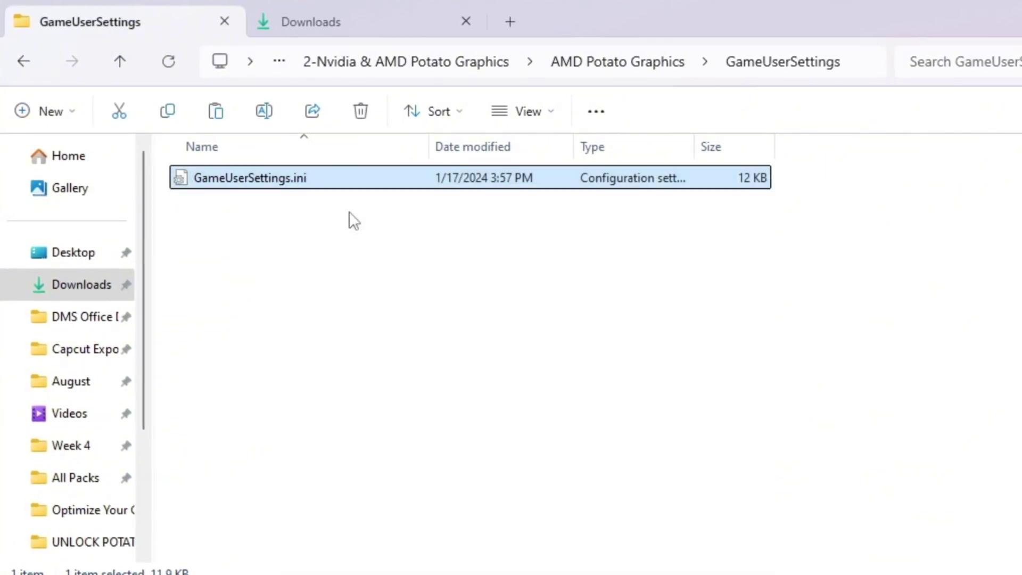
- Open %localappdata%\FortniteGame\Saved\Config\WindowsClient via the Run prompt
{"action": "key", "text": "super+r"}
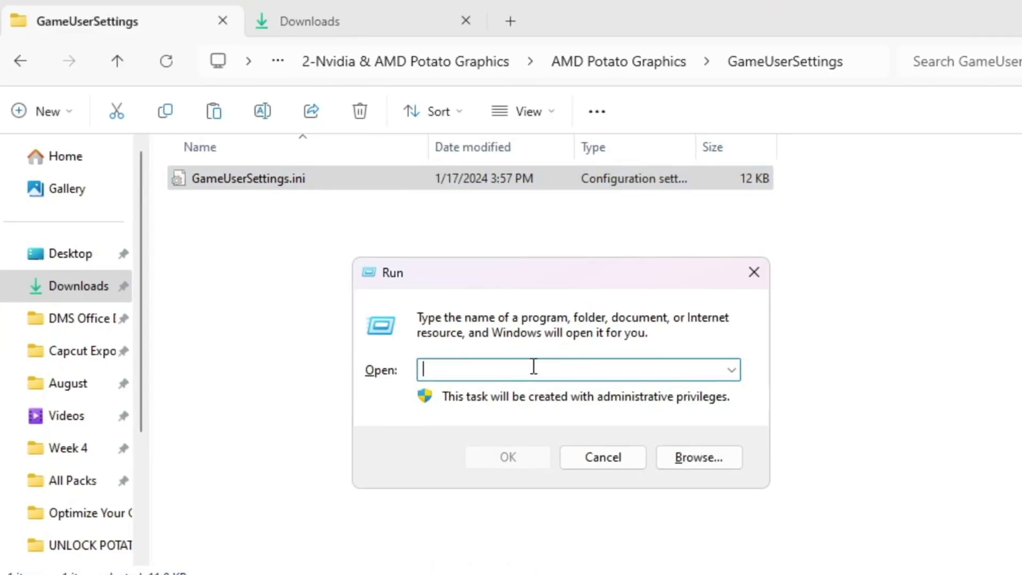
{"action": "type", "text": "%local"}
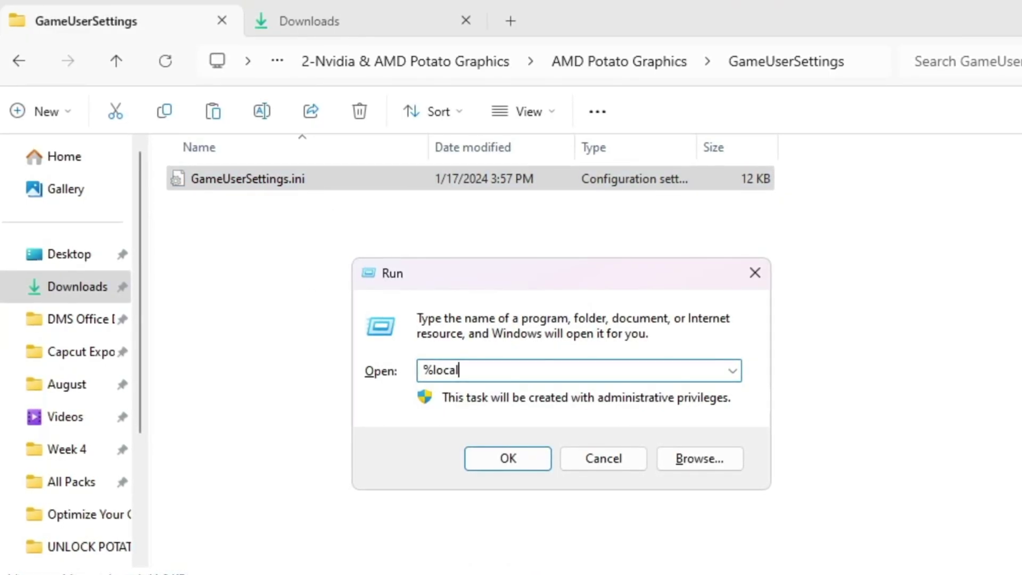
{"action": "type", "text": "appdata"}
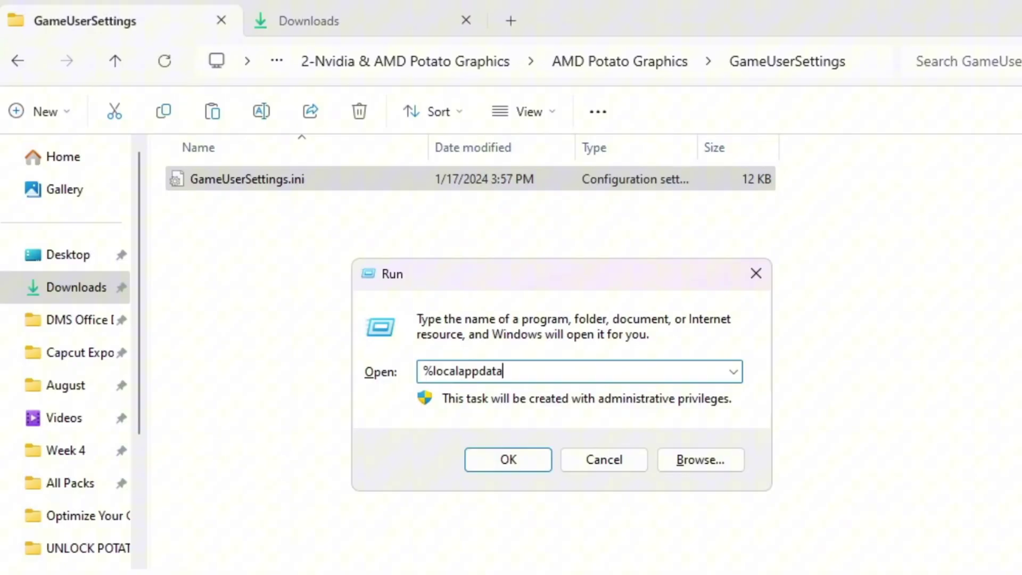
{"action": "type", "text": "%"}
{"action": "key", "text": "Return"}
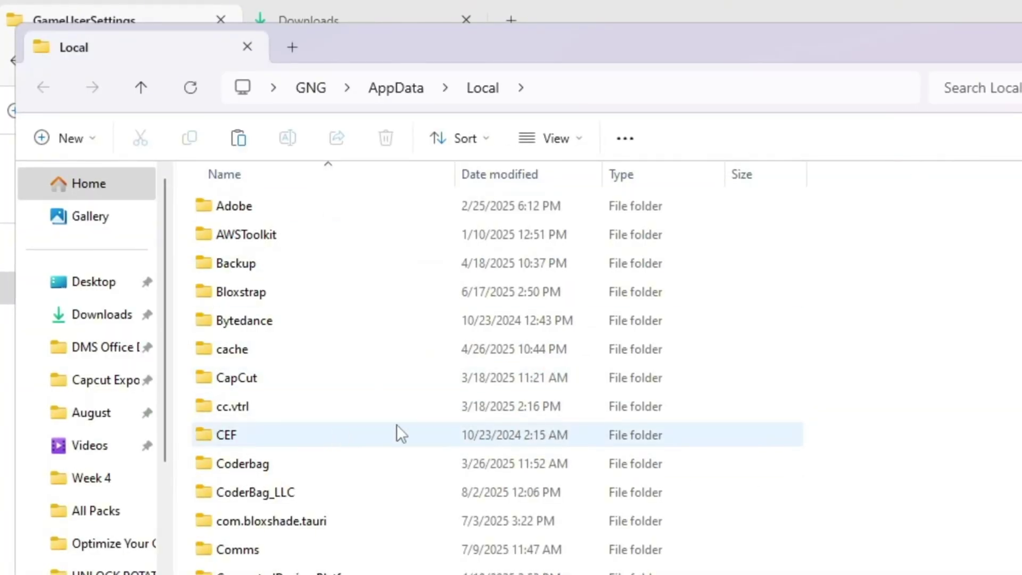
{"action": "scroll", "coordinate": [426, 410], "scroll_direction": "down", "scroll_amount": 5}
{"action": "double_click", "coordinate": [358, 471]}
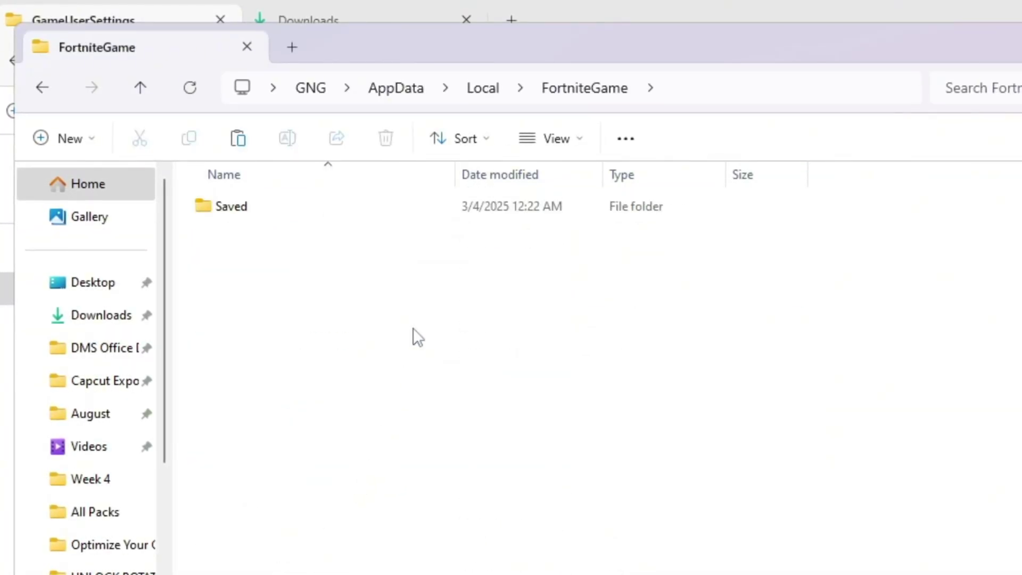
{"action": "double_click", "coordinate": [386, 205]}
{"action": "double_click", "coordinate": [378, 235]}
{"action": "double_click", "coordinate": [366, 244]}
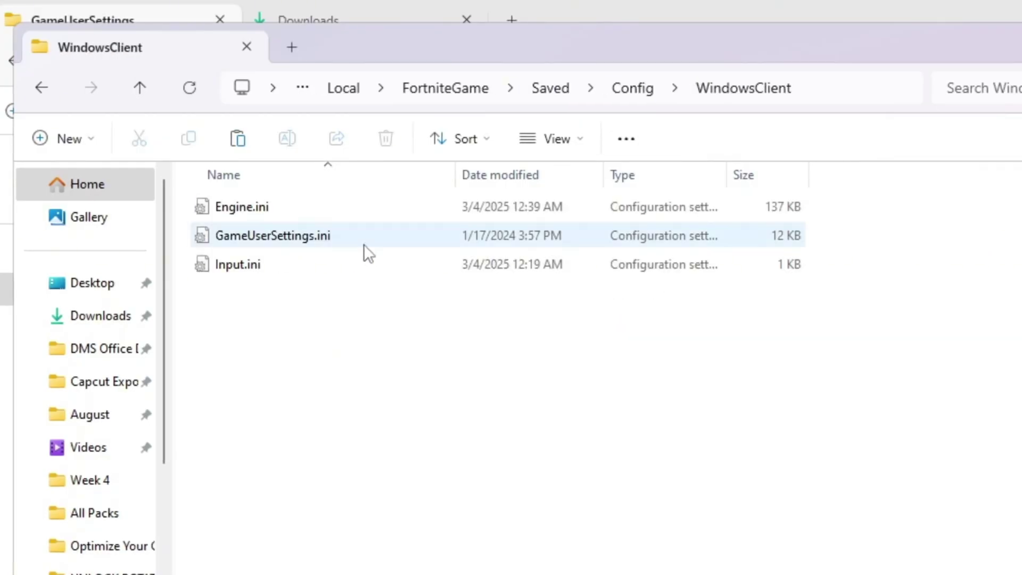
- Paste GameUserSettings.ini there, replacing the existing file
{"action": "right_click", "coordinate": [474, 346]}
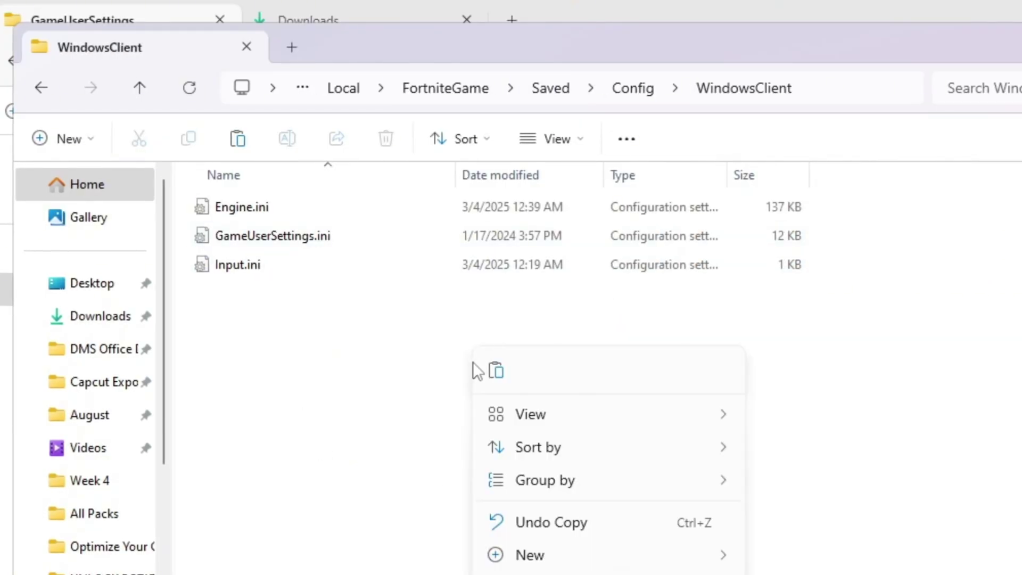
{"action": "left_click", "coordinate": [499, 370]}
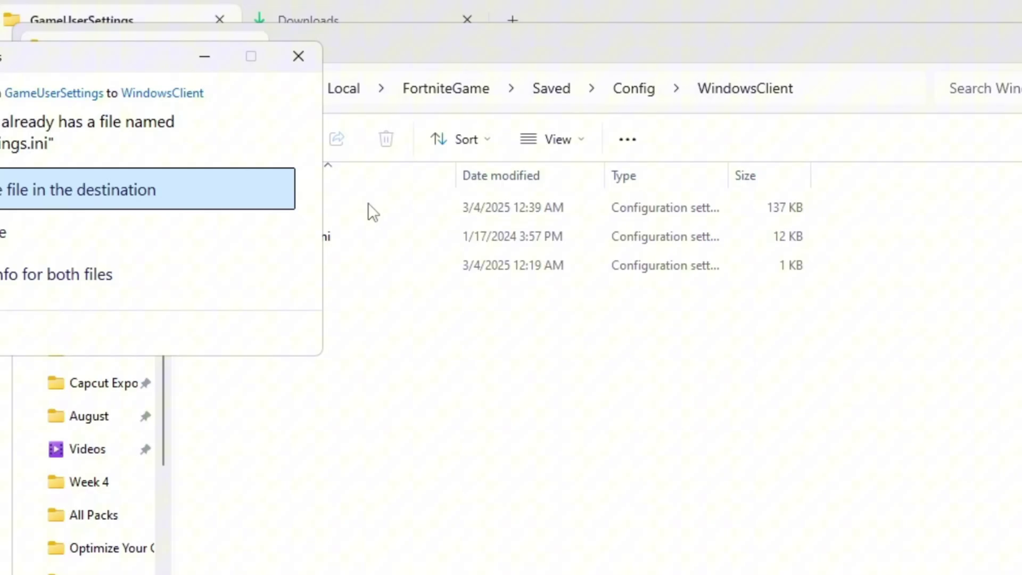
{"action": "left_click_drag", "start_coordinate": [97, 77], "coordinate": [472, 197]}
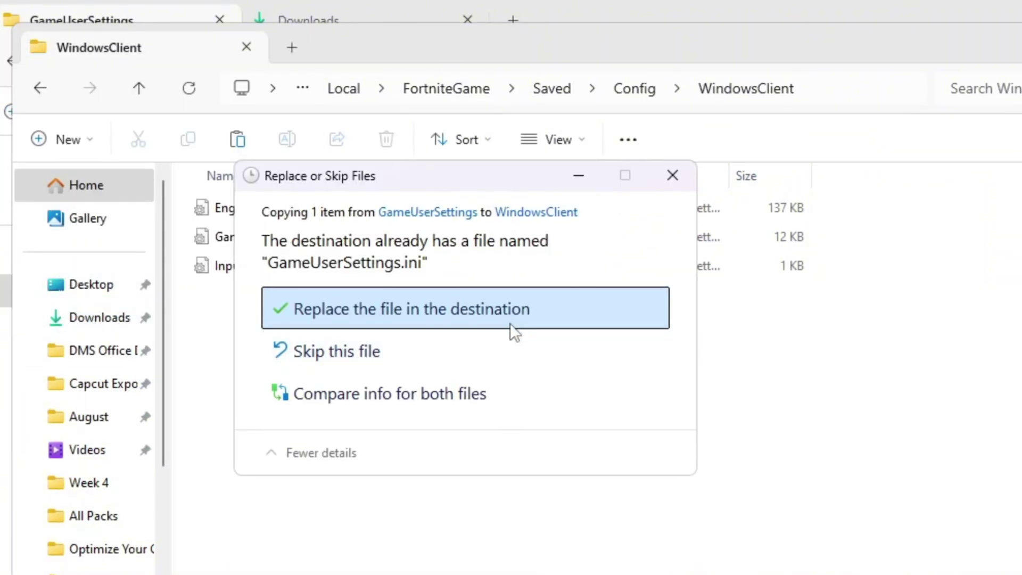
{"action": "left_click", "coordinate": [525, 318]}
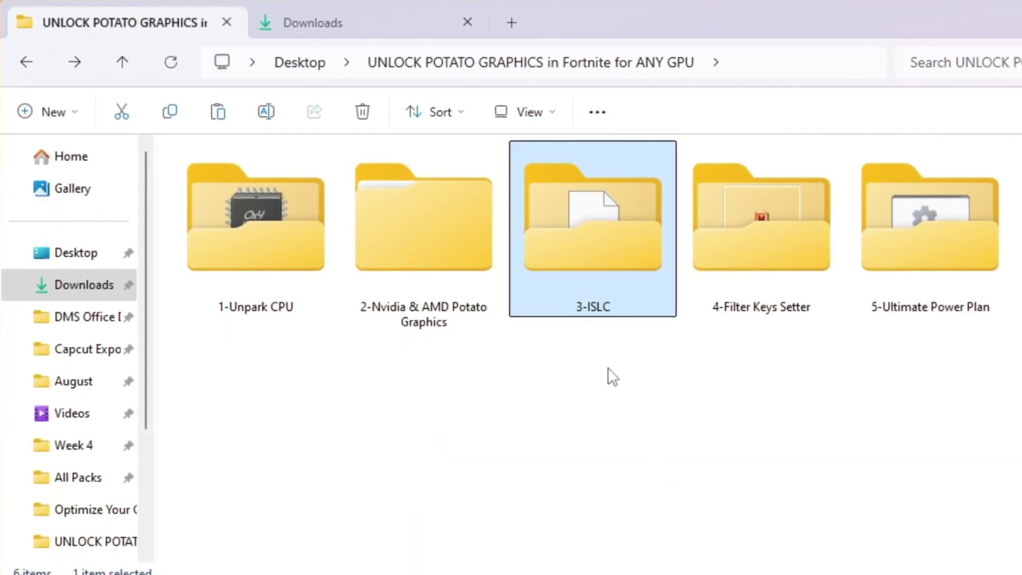
- Open the 3-ISLC folder and select Intelligent standby list cleaner ISLC.exe
{"action": "double_click", "coordinate": [607, 258]}
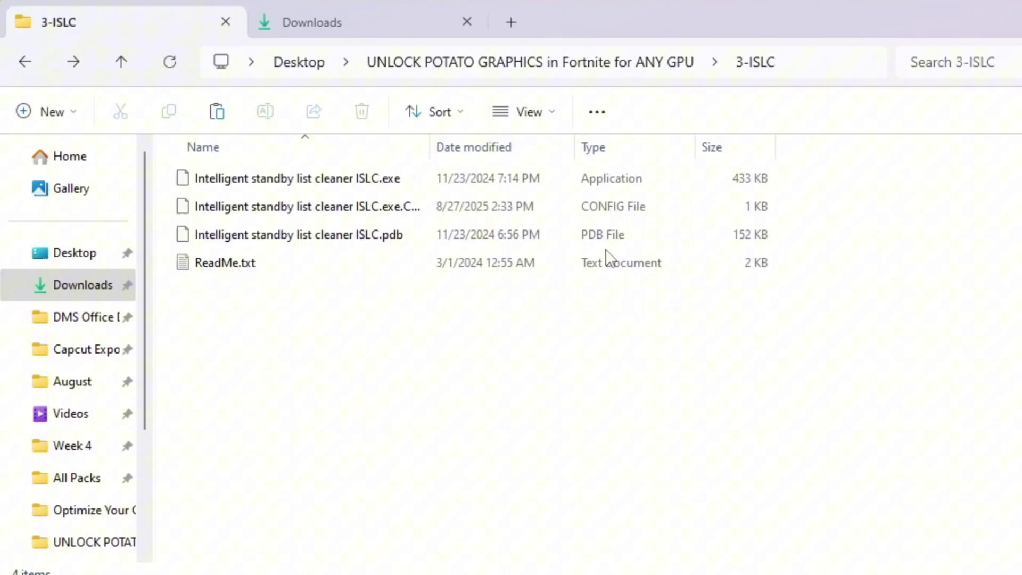
{"action": "left_click", "coordinate": [309, 180]}
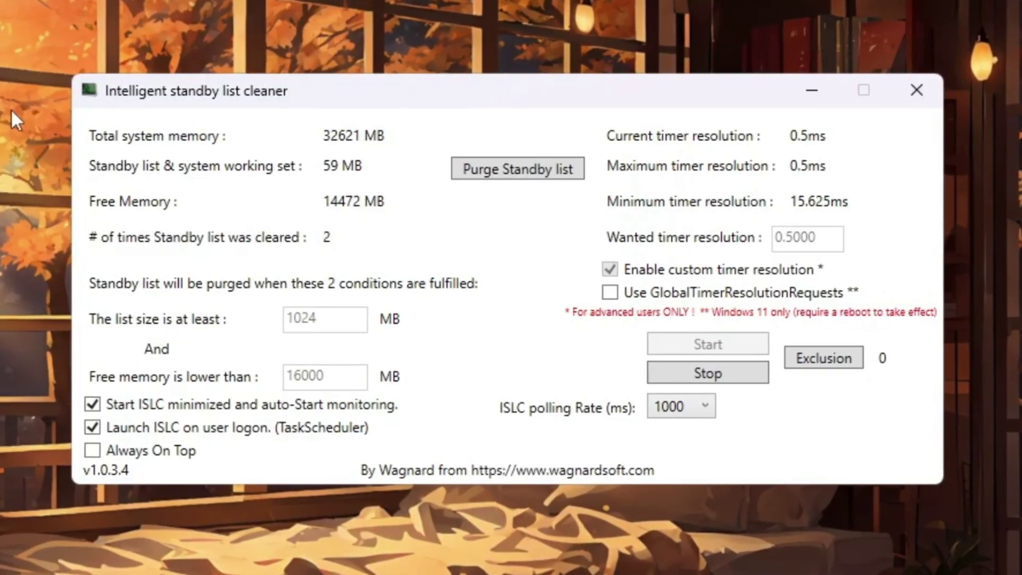
- Stop ISLC, set 1024 MB list size, 16000 MB free memory, 0.5 ms timer, then restart monitoring
{"action": "left_click", "coordinate": [732, 380]}
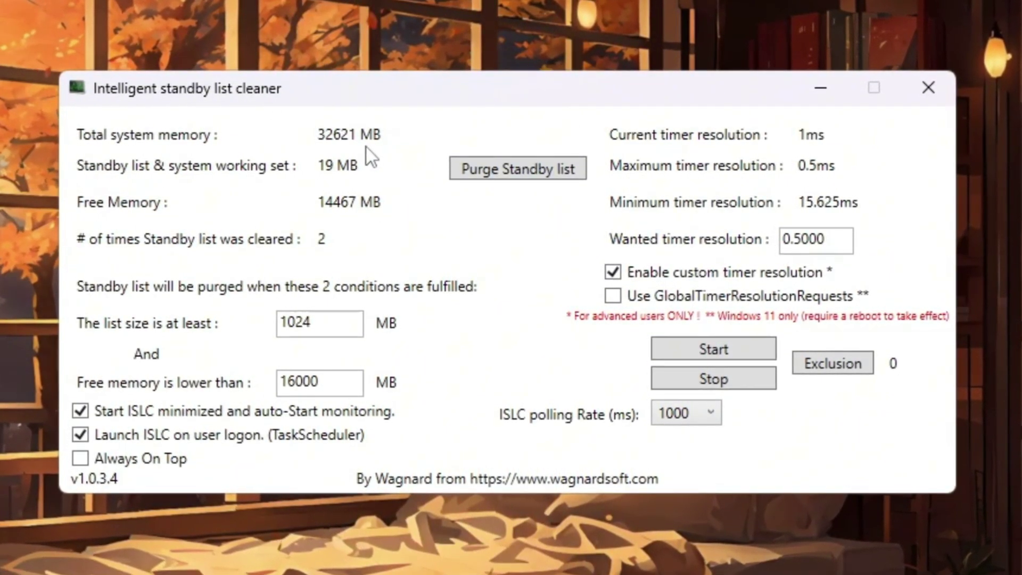
{"action": "left_click_drag", "start_coordinate": [347, 384], "coordinate": [256, 413]}
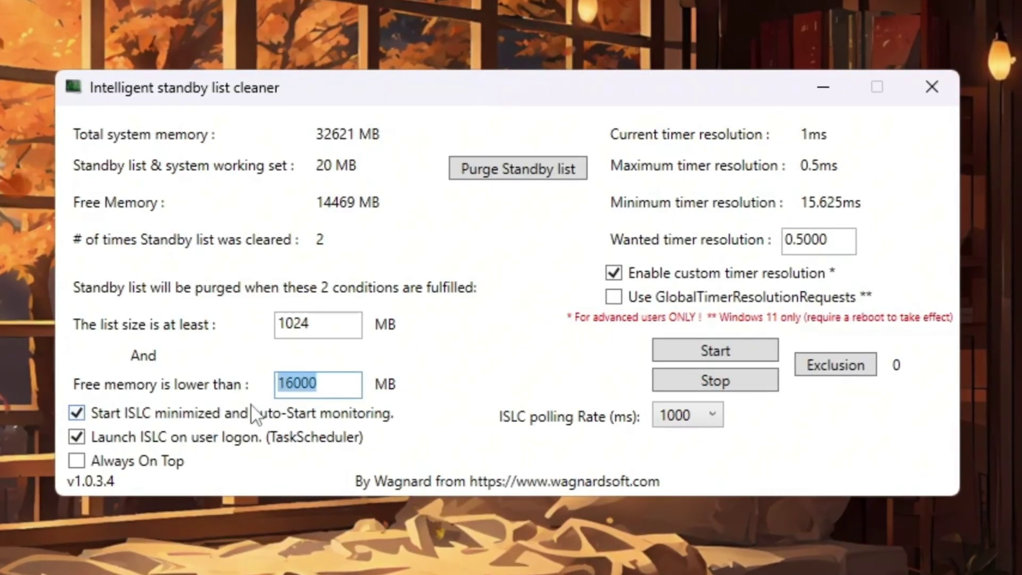
{"action": "left_click", "coordinate": [337, 388]}
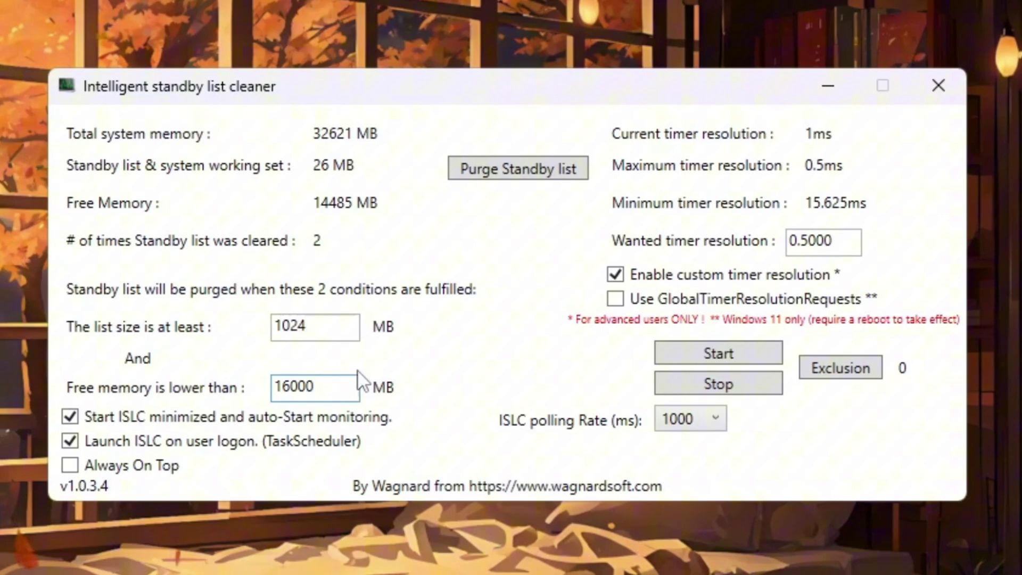
{"action": "double_click", "coordinate": [349, 391]}
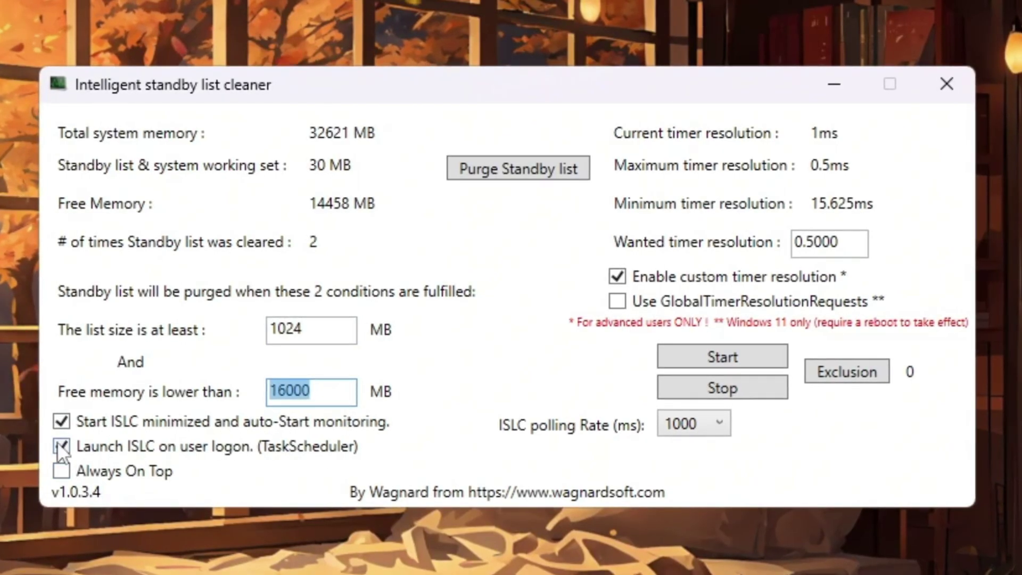
{"action": "left_click", "coordinate": [63, 421]}
{"action": "left_click", "coordinate": [58, 421]}
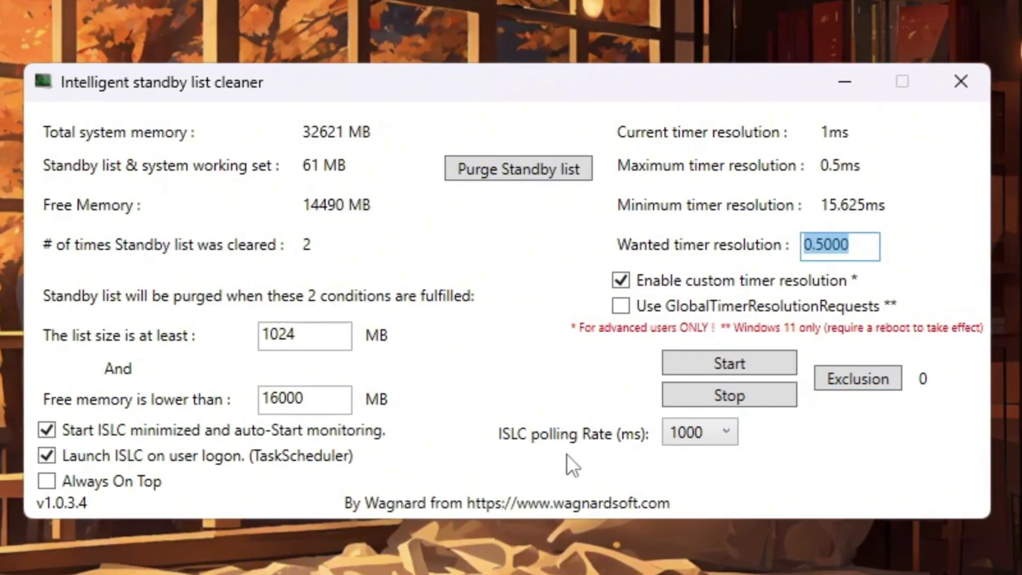
{"action": "left_click", "coordinate": [712, 436]}
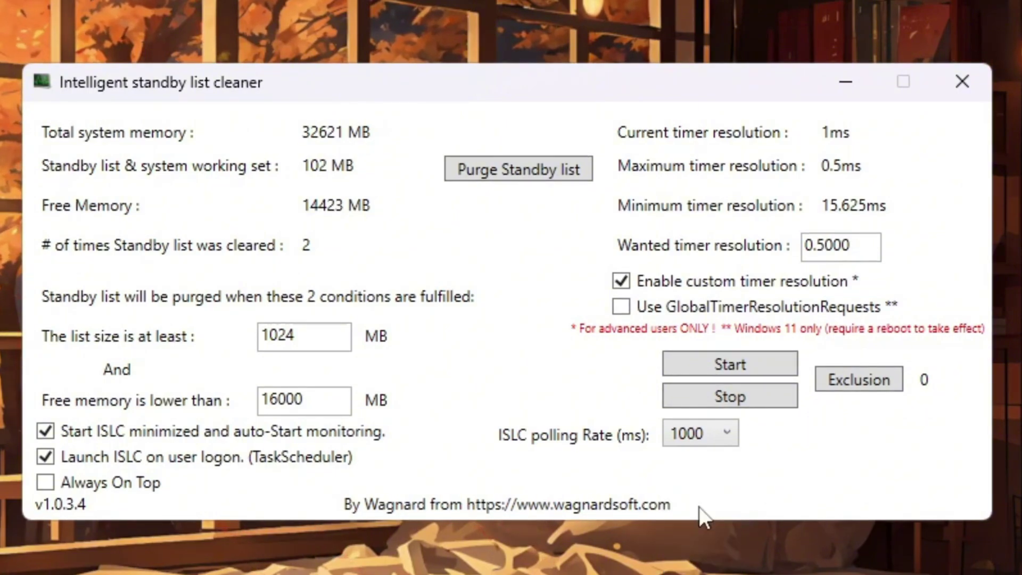
{"action": "left_click", "coordinate": [715, 361]}
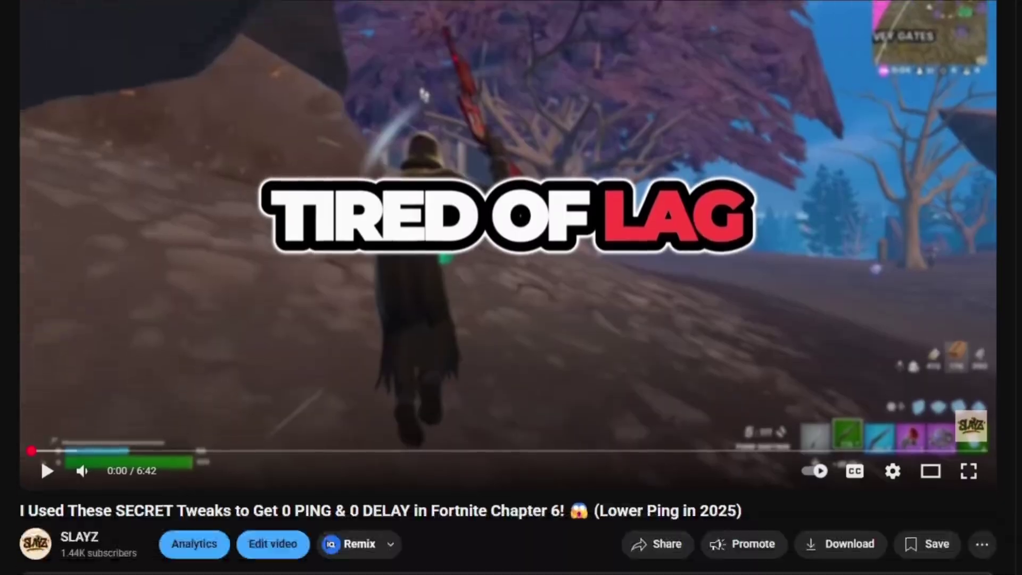
{"action": "scroll", "coordinate": [508, 288], "scroll_direction": "down", "scroll_amount": 5}
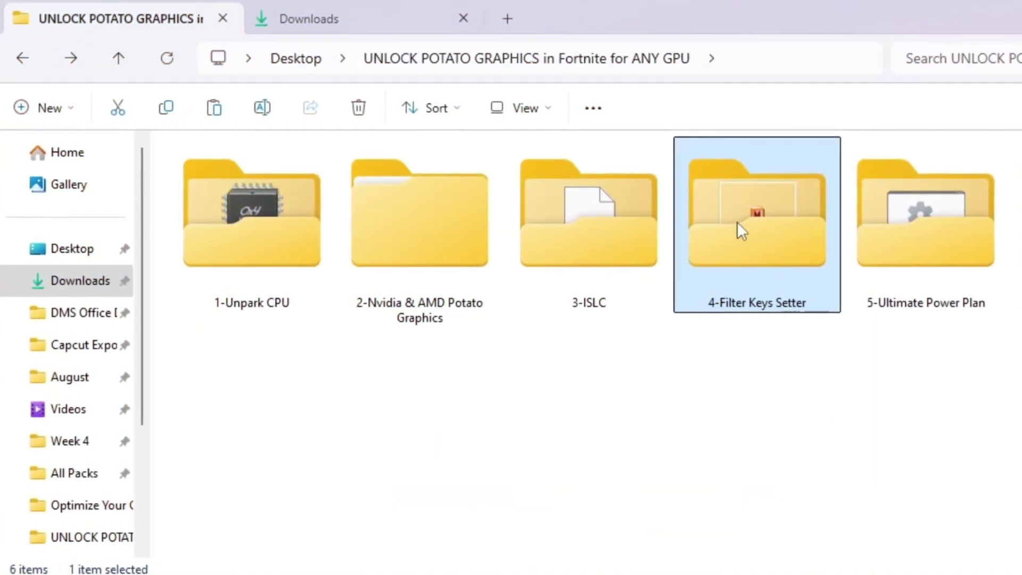
- Open the 4-Filter Keys Setter folder and launch FilterKeysSetter.exe
{"action": "double_click", "coordinate": [740, 222]}
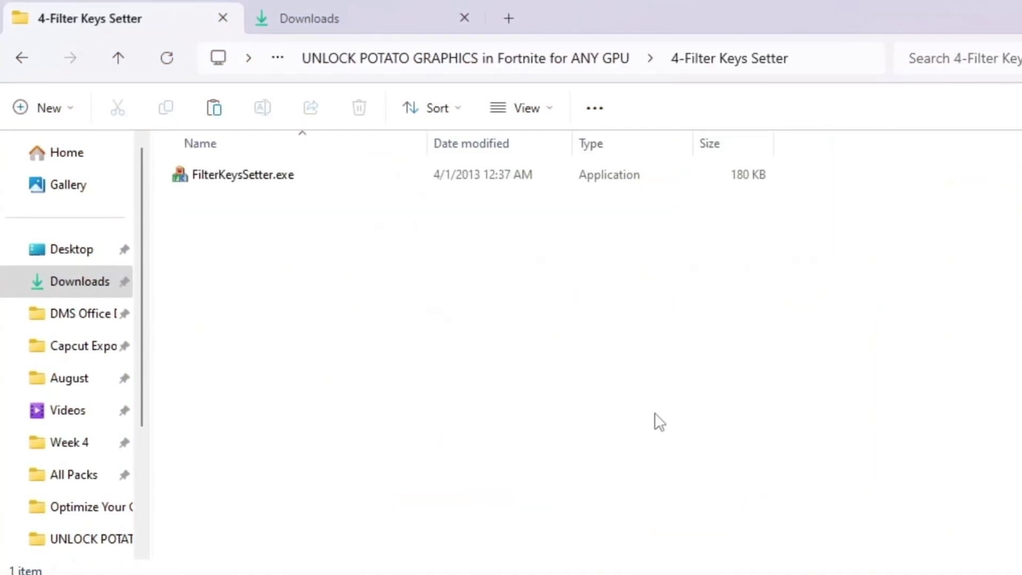
{"action": "left_click", "coordinate": [276, 180]}
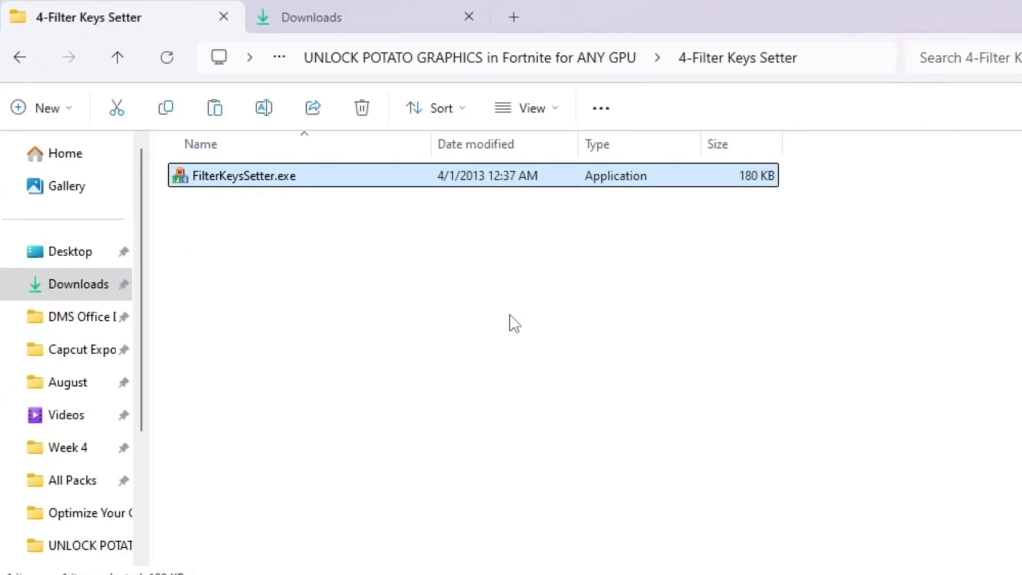
{"action": "double_click", "coordinate": [395, 181]}
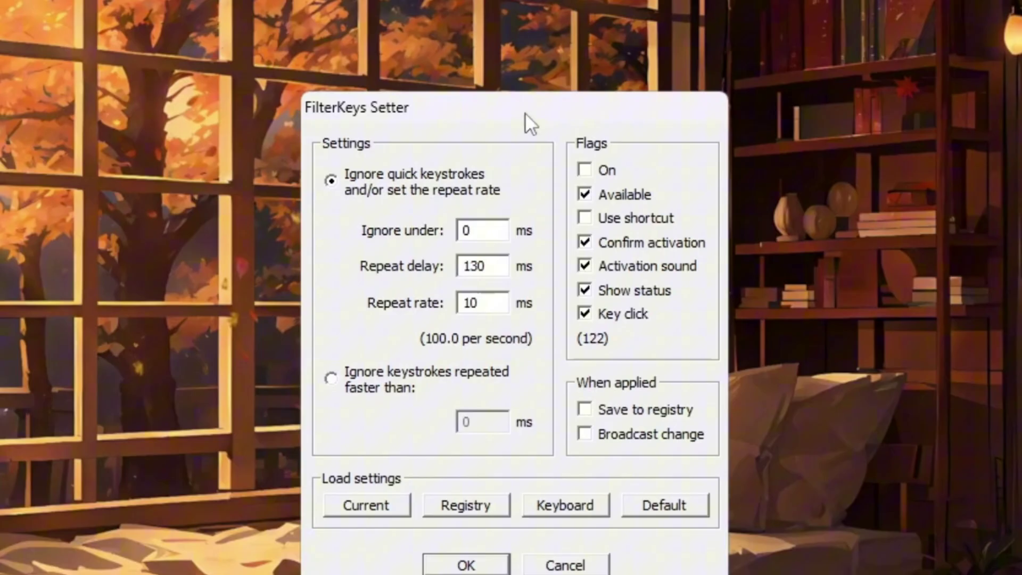
{"action": "left_click_drag", "start_coordinate": [525, 113], "coordinate": [518, 53]}
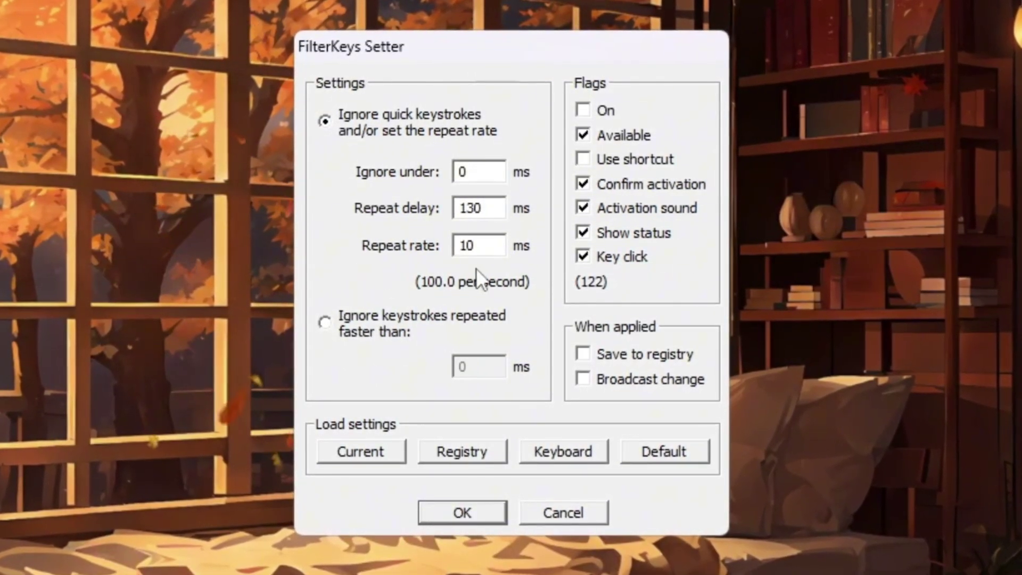
- Set Ignore under 0, Repeat delay 130 ms, Repeat rate 10 ms, and enable Save to registry
{"action": "left_click_drag", "start_coordinate": [493, 174], "coordinate": [413, 160]}
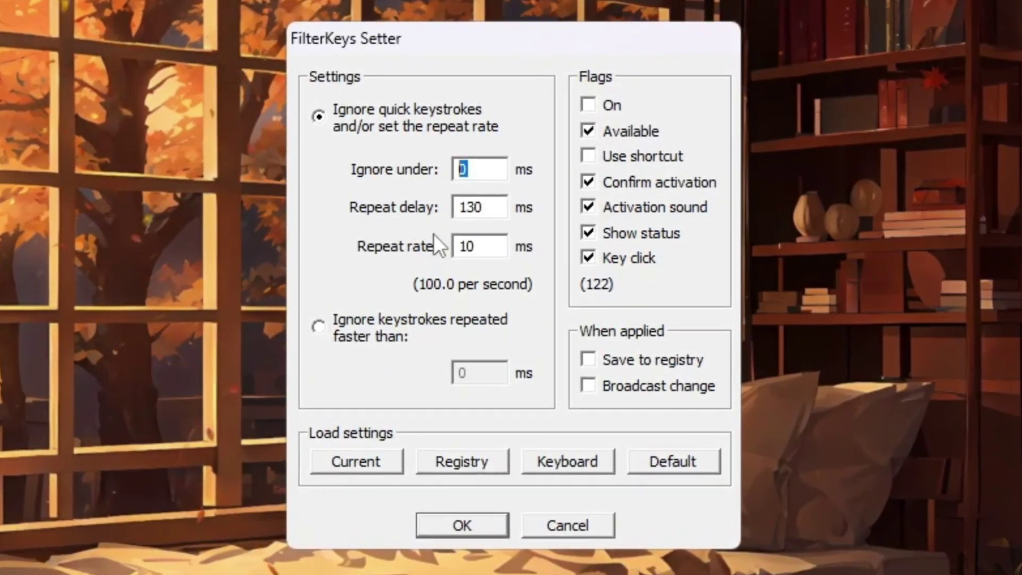
{"action": "left_click_drag", "start_coordinate": [485, 208], "coordinate": [405, 226]}
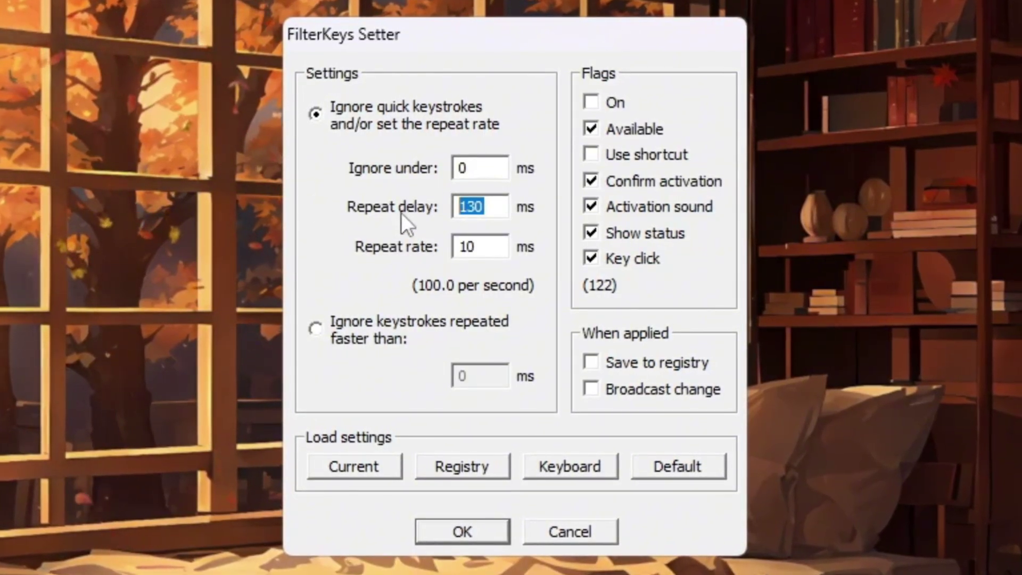
{"action": "left_click_drag", "start_coordinate": [487, 247], "coordinate": [317, 271]}
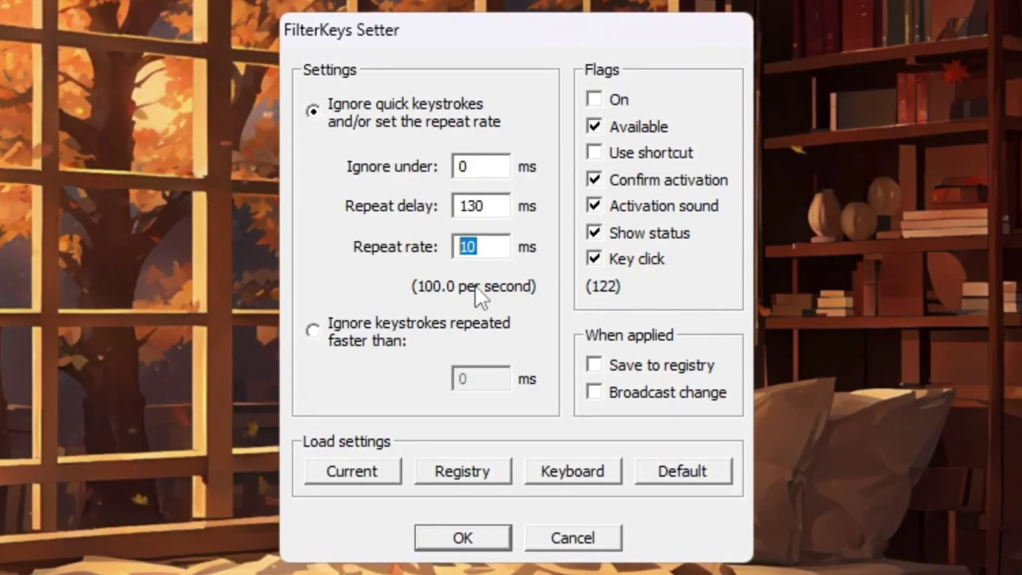
{"action": "left_click", "coordinate": [506, 247]}
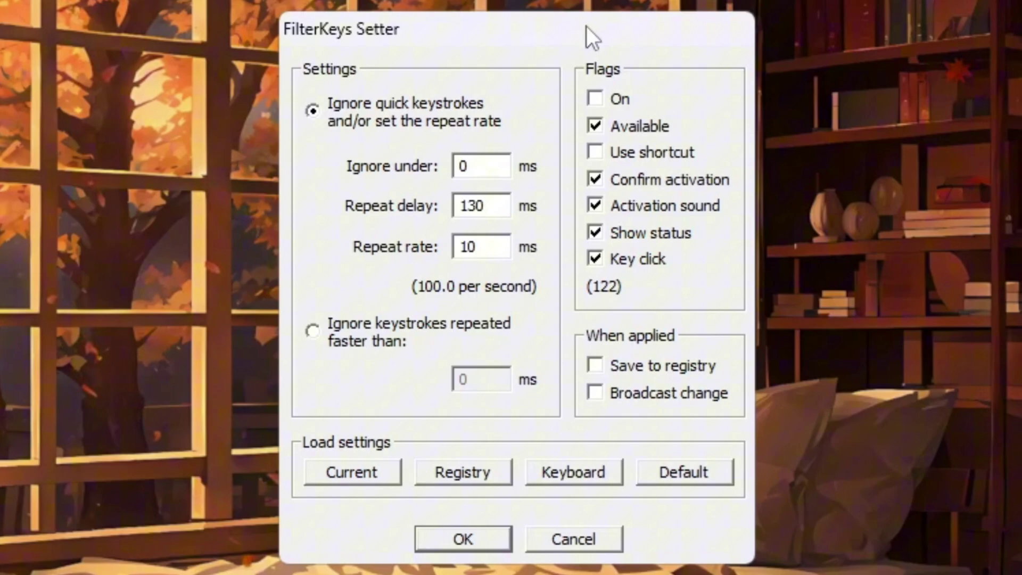
{"action": "left_click", "coordinate": [599, 368]}
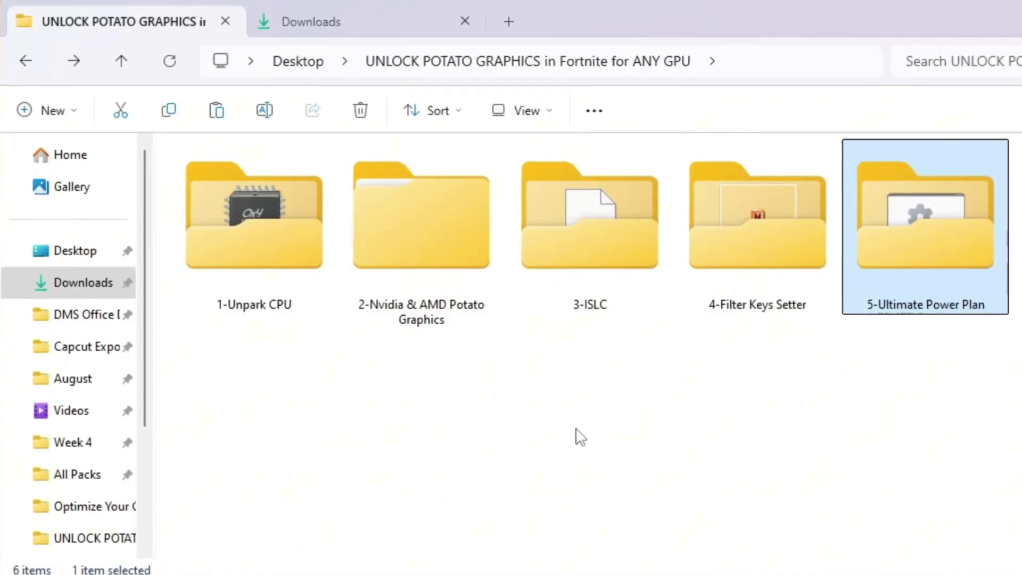
- Run Enable Ultimate Performance.bat and select Ultimate Performance under Choose a power plan
{"action": "double_click", "coordinate": [951, 239]}
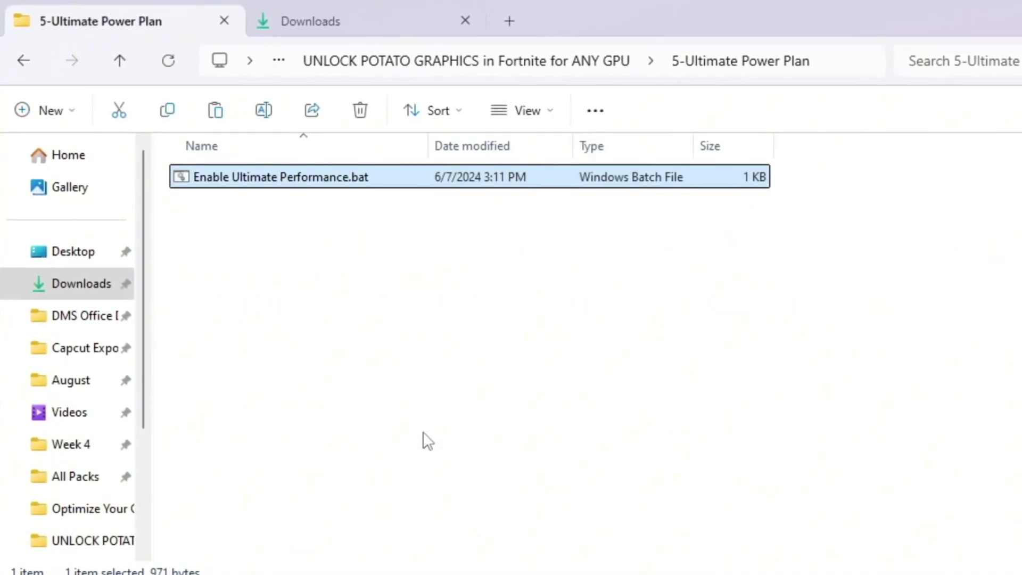
{"action": "key", "text": "super"}
{"action": "type", "text": "choose"}
{"action": "left_click", "coordinate": [490, 292]}
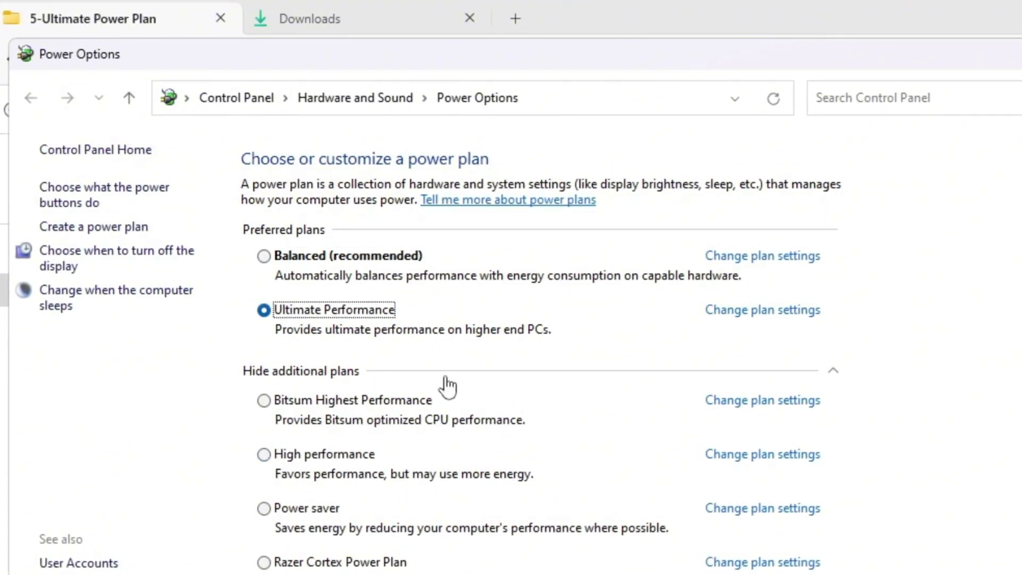
{"action": "key", "text": "alt+Tab"}
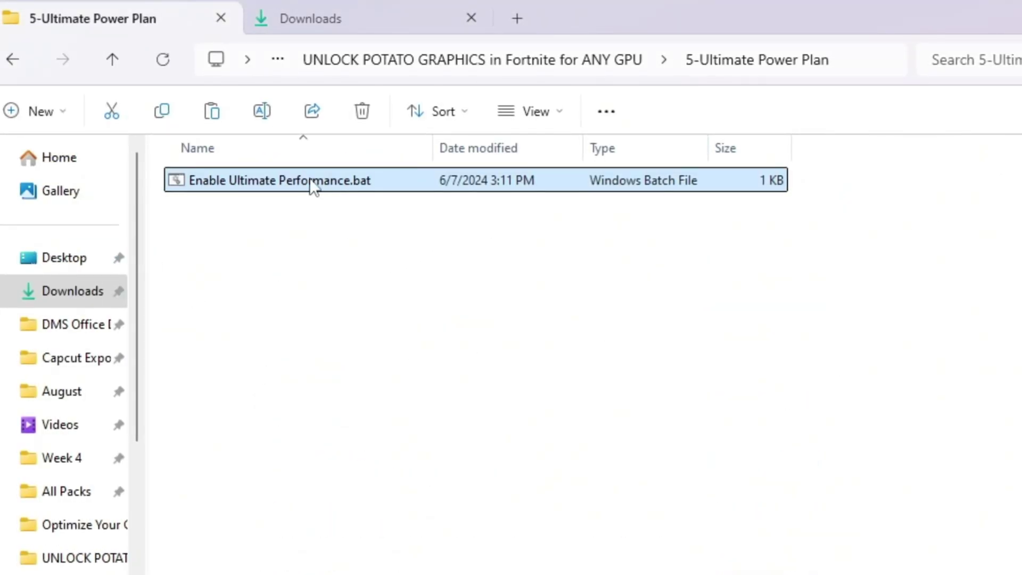
{"action": "double_click", "coordinate": [367, 177]}
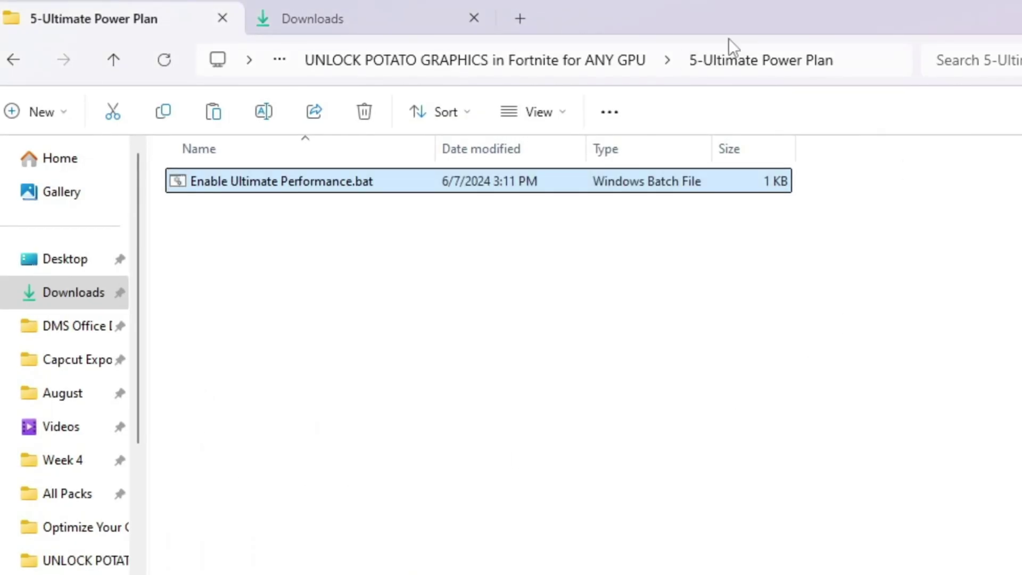
- Find Storage settings through Windows search and open the Storage Sense page
{"action": "key", "text": "super"}
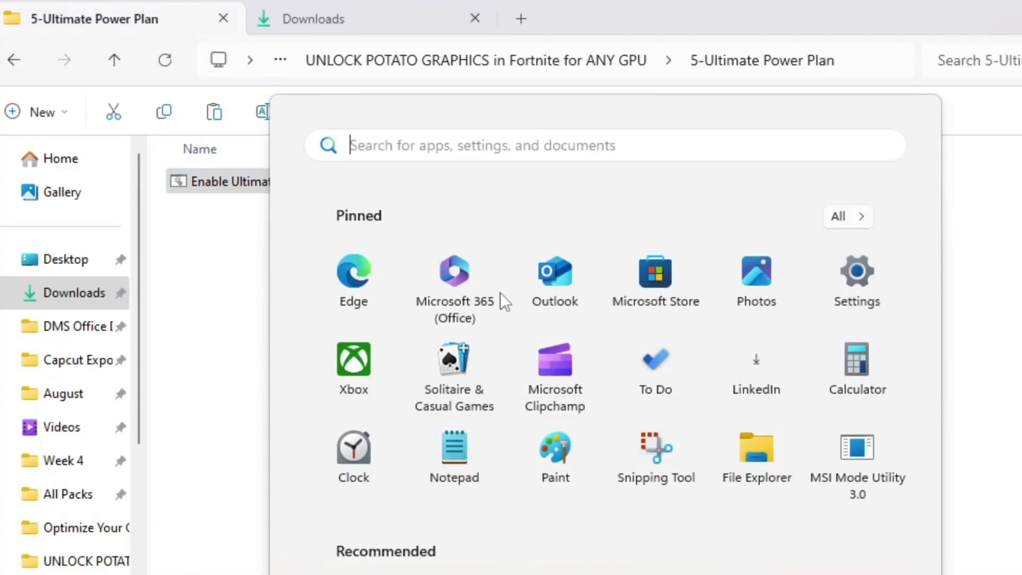
{"action": "type", "text": "choose a power plan"}
{"action": "key", "text": "Return"}
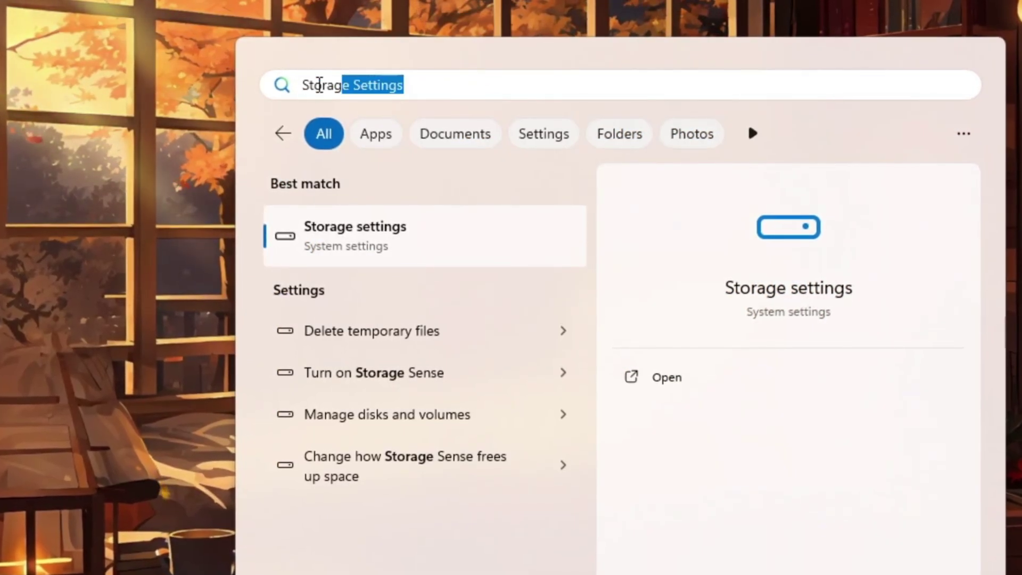
{"action": "left_click_drag", "start_coordinate": [319, 86], "coordinate": [301, 85]}
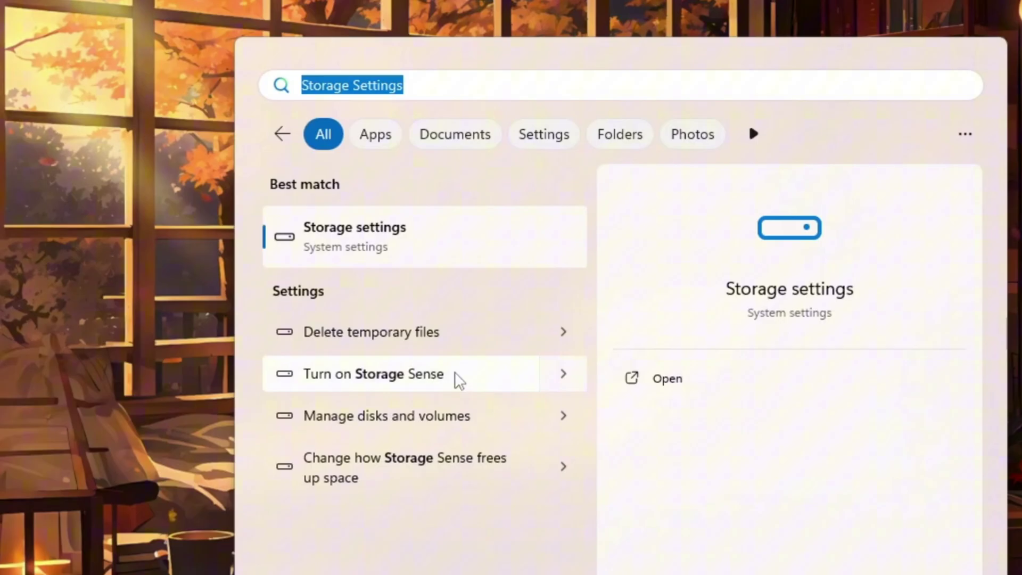
{"action": "left_click", "coordinate": [767, 373]}
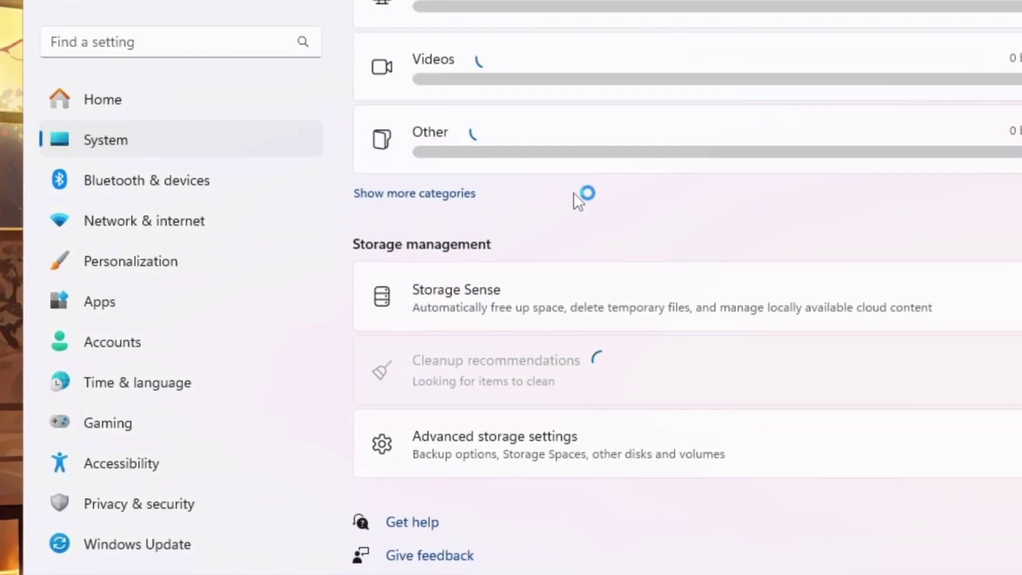
{"action": "left_click", "coordinate": [527, 292]}
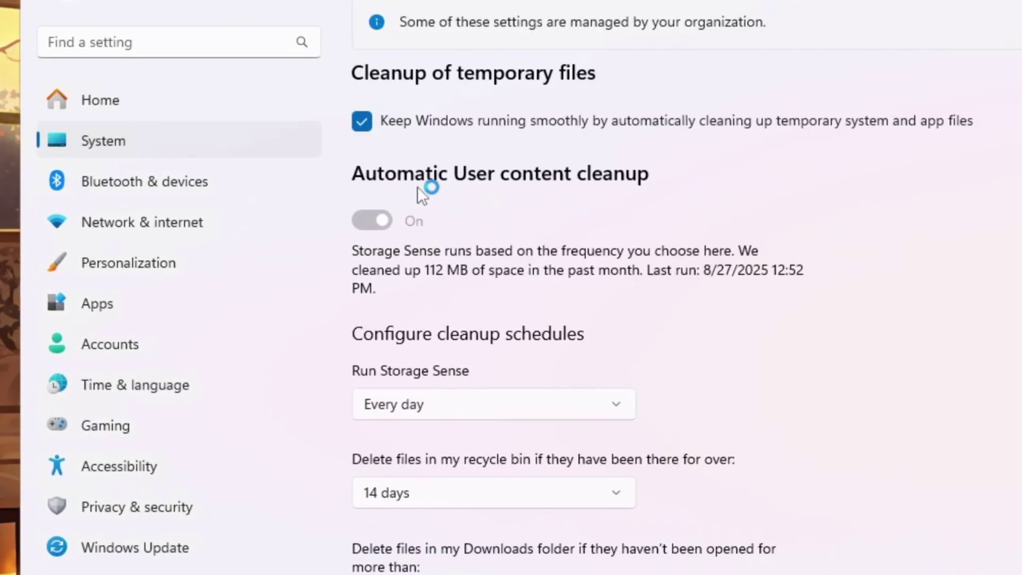
- Enable temp-file cleanup running every day, recycle bin after 14 days, and run Storage Sense now
{"action": "left_click", "coordinate": [362, 121]}
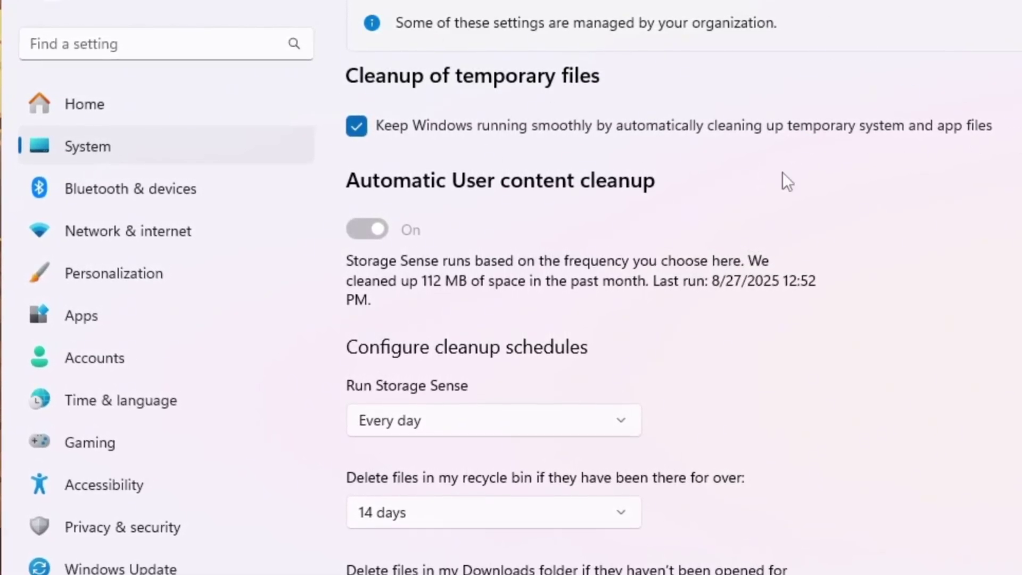
{"action": "scroll", "coordinate": [841, 154], "scroll_direction": "down", "scroll_amount": 3}
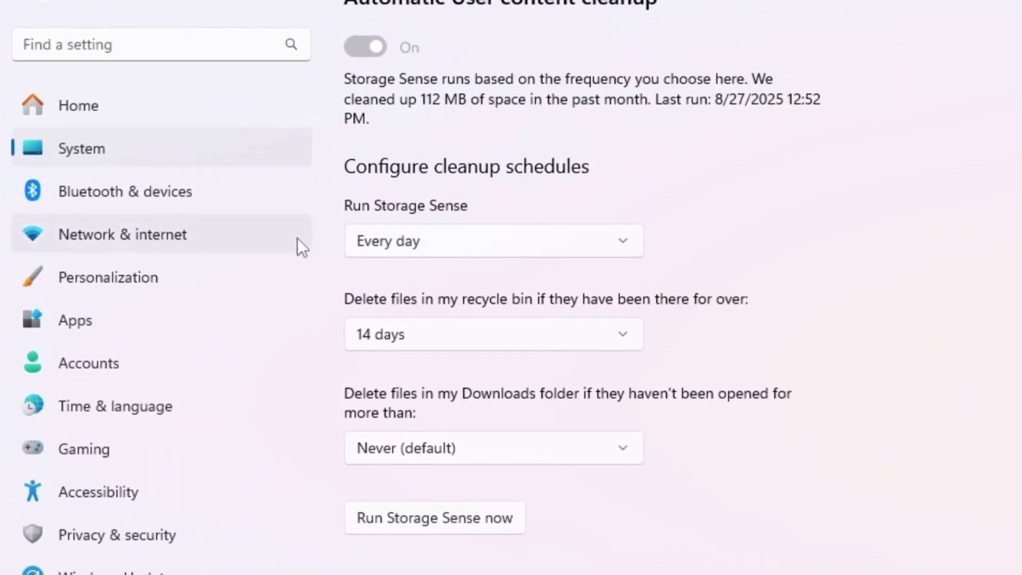
{"action": "left_click", "coordinate": [482, 246]}
{"action": "left_click", "coordinate": [361, 261]}
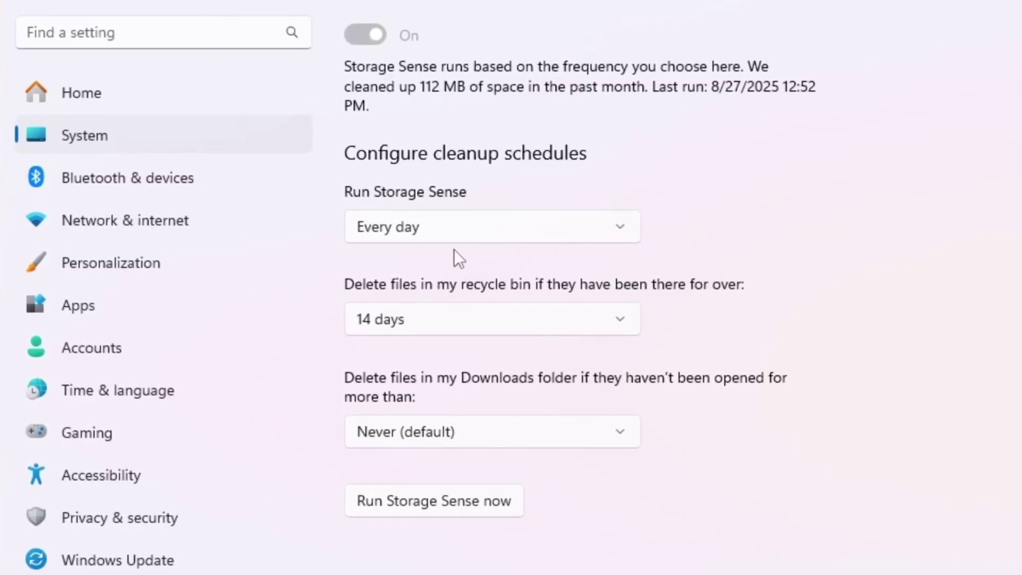
{"action": "left_click", "coordinate": [423, 320]}
{"action": "left_click", "coordinate": [425, 334]}
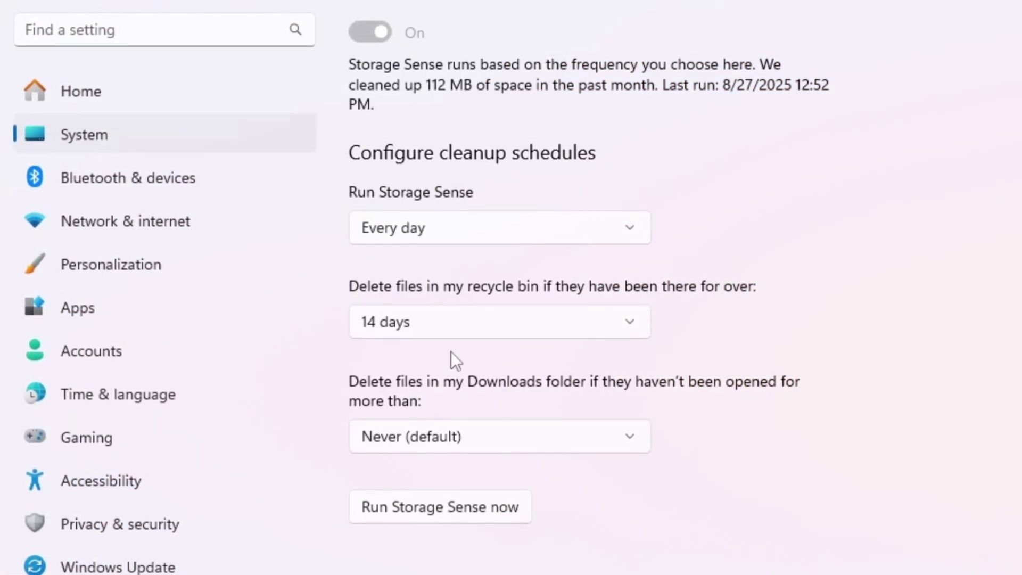
{"action": "left_click", "coordinate": [464, 516]}
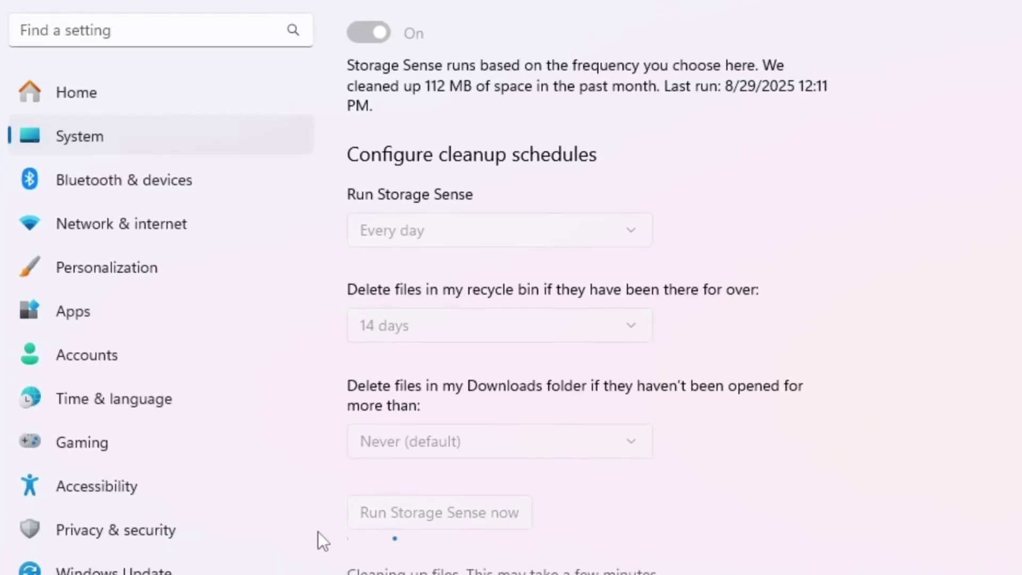